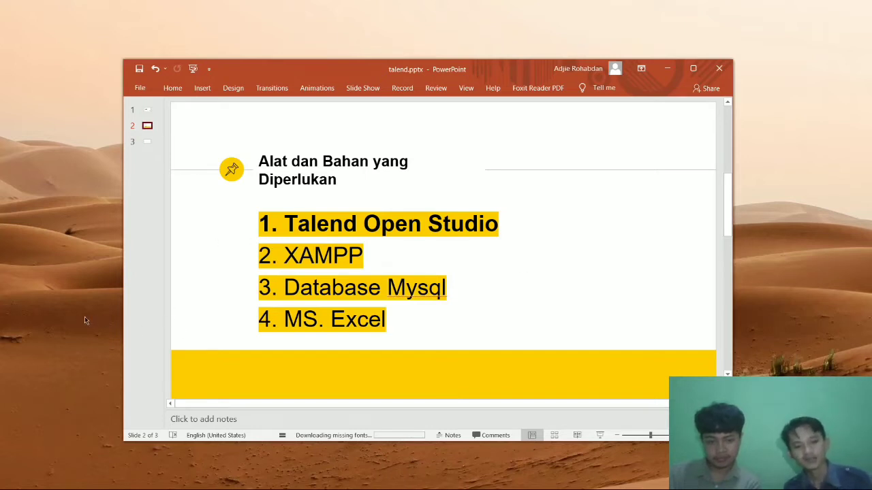
Launch Talend Open Studio from a Windows Start search for 'talen'.
mouse_move(76, 487)
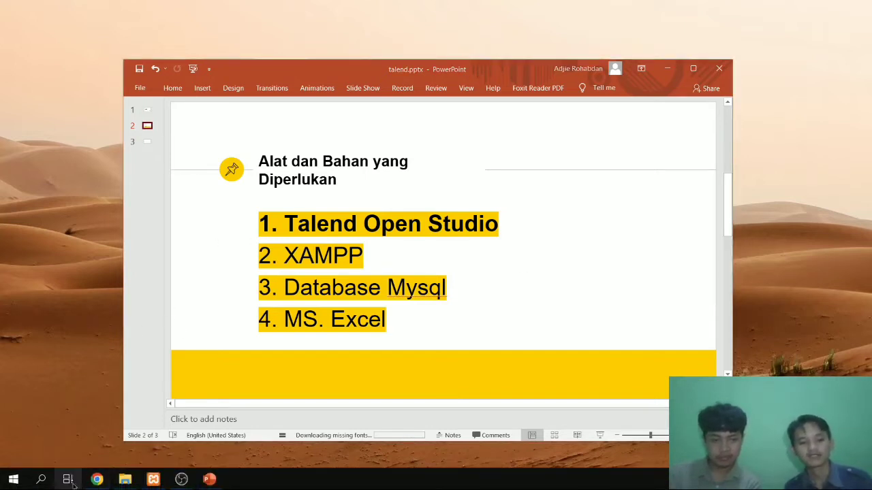
left_click(41, 481)
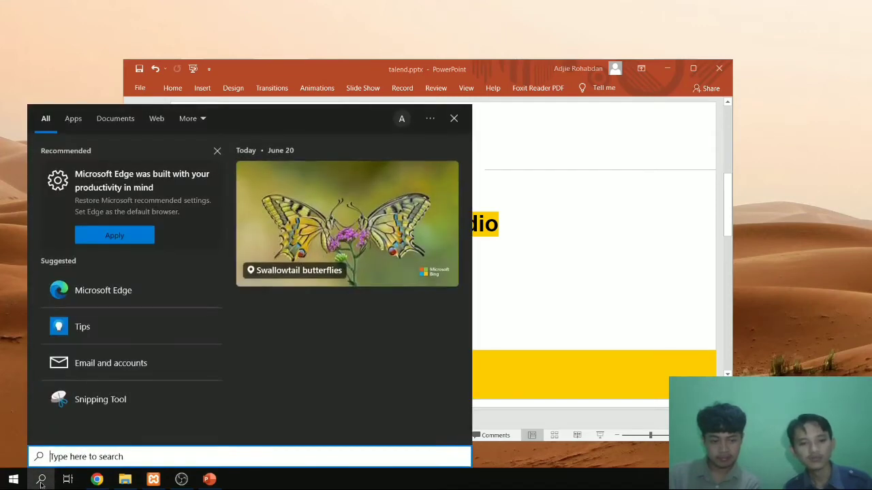
type("talen")
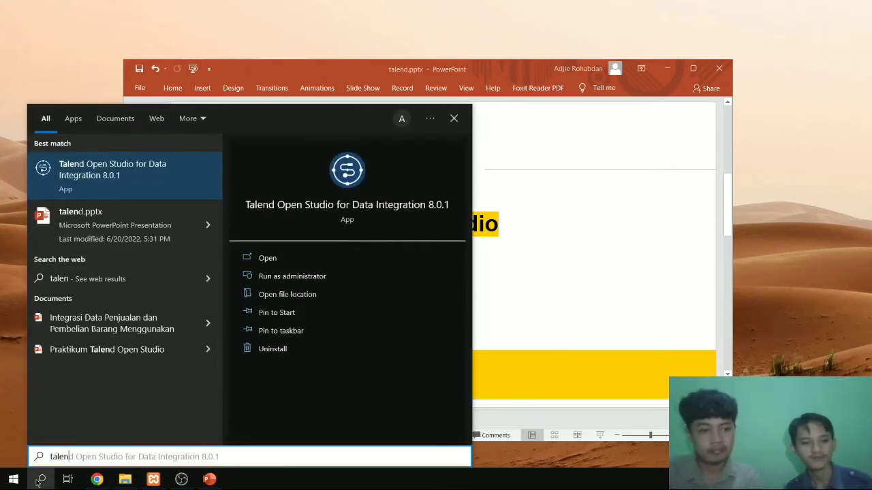
key("Return")
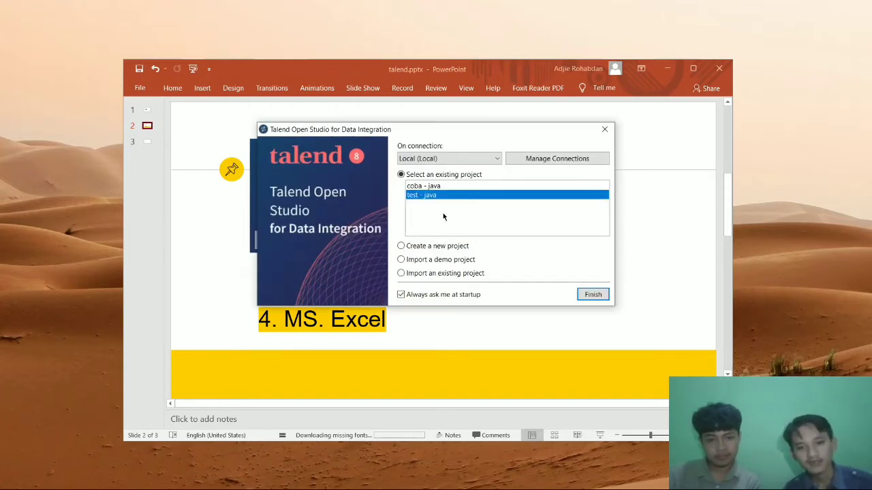
Open the existing 'test' Java project and finish the project selection.
left_click(436, 248)
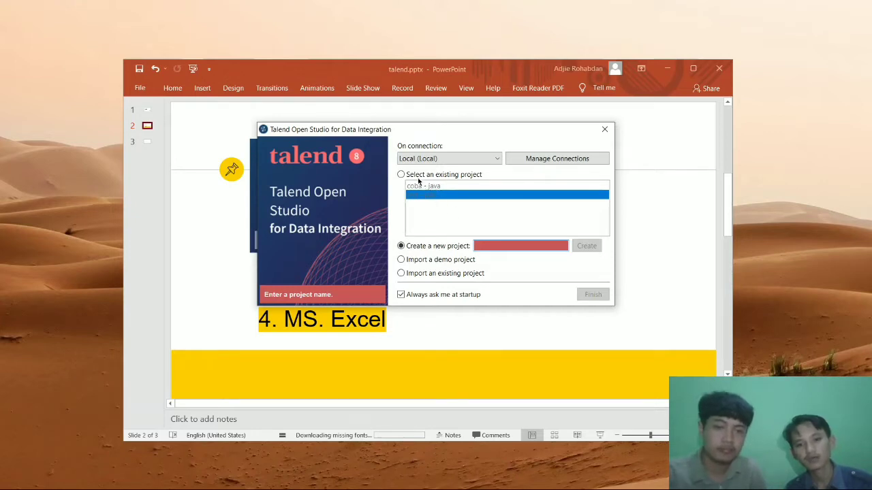
left_click(401, 174)
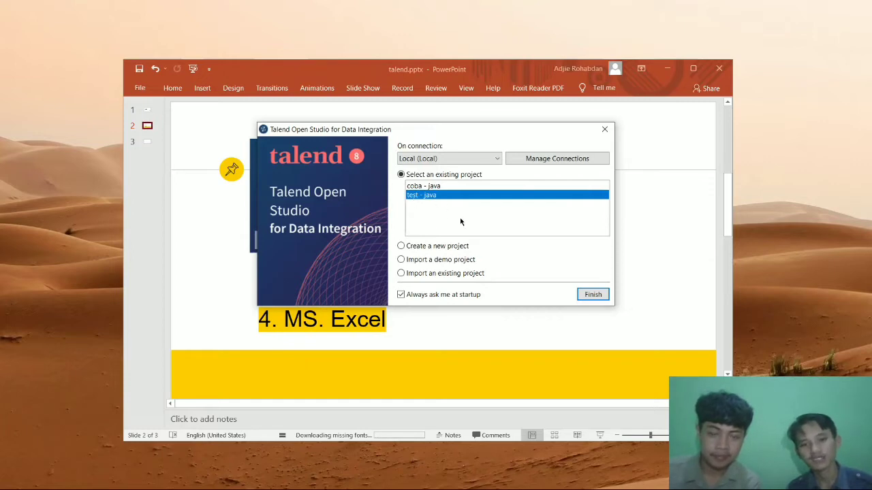
left_click(596, 294)
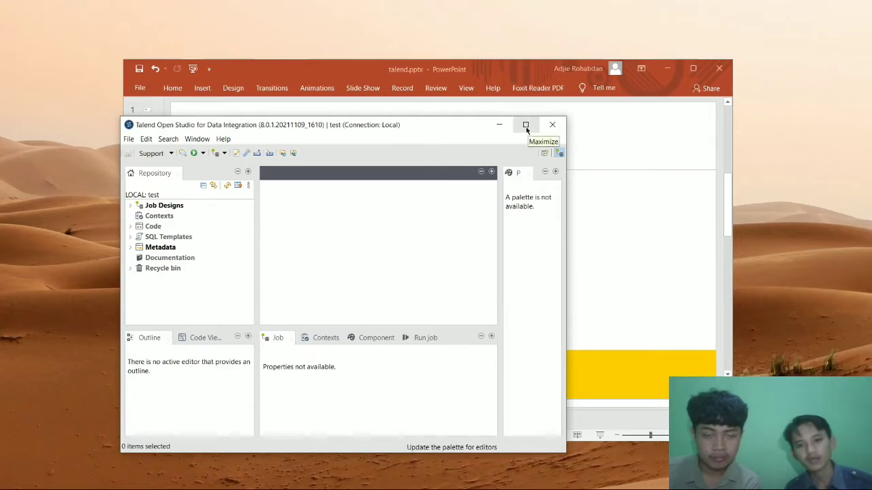
Maximize Talend, cancel a trial job 'bnbn', and expand Job Designs showing p15 and uasPraktek.
left_click(526, 126)
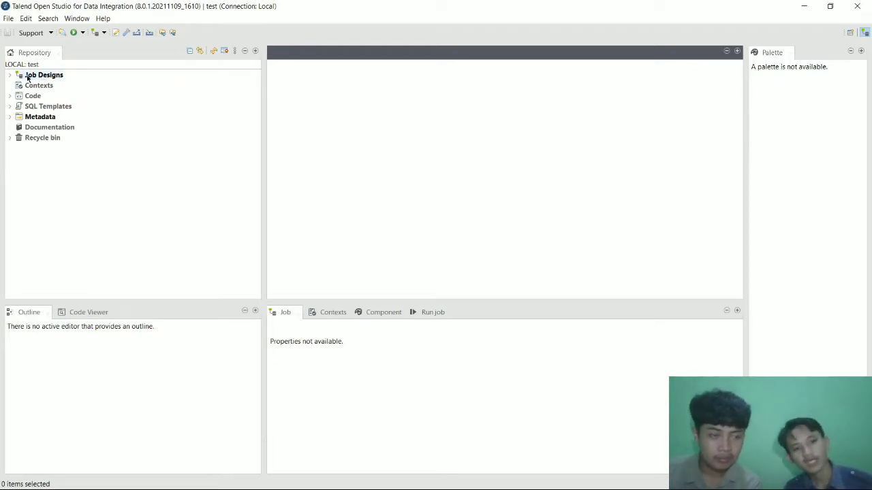
left_click(28, 78)
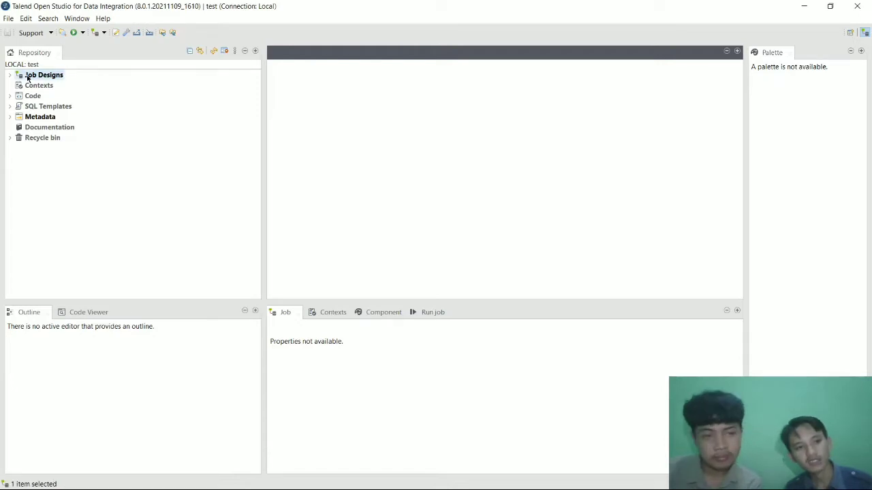
right_click(28, 78)
left_click(42, 82)
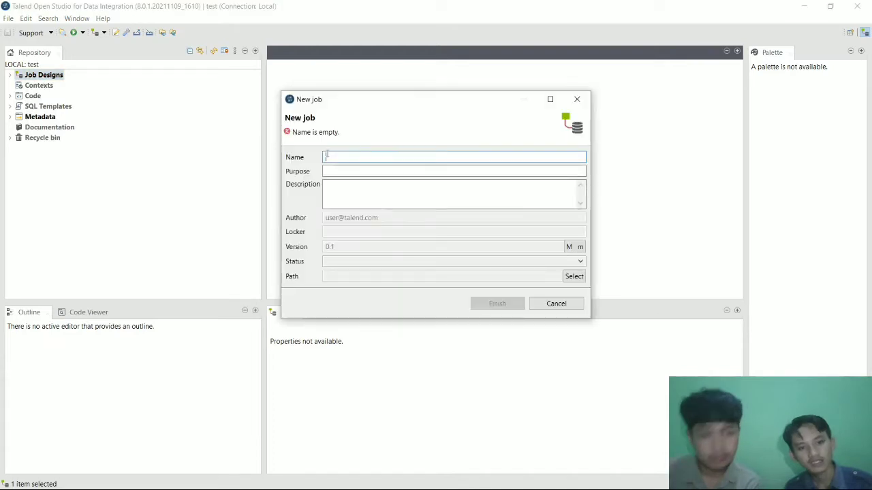
type("bnbn")
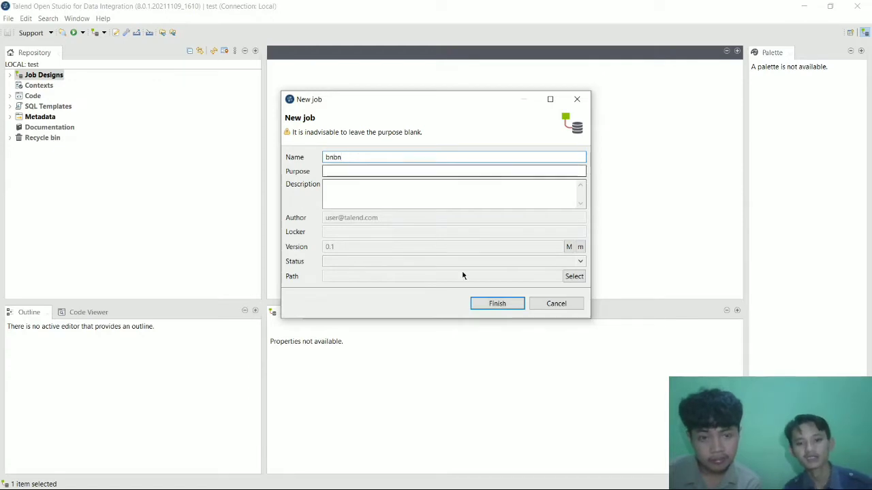
left_click(534, 306)
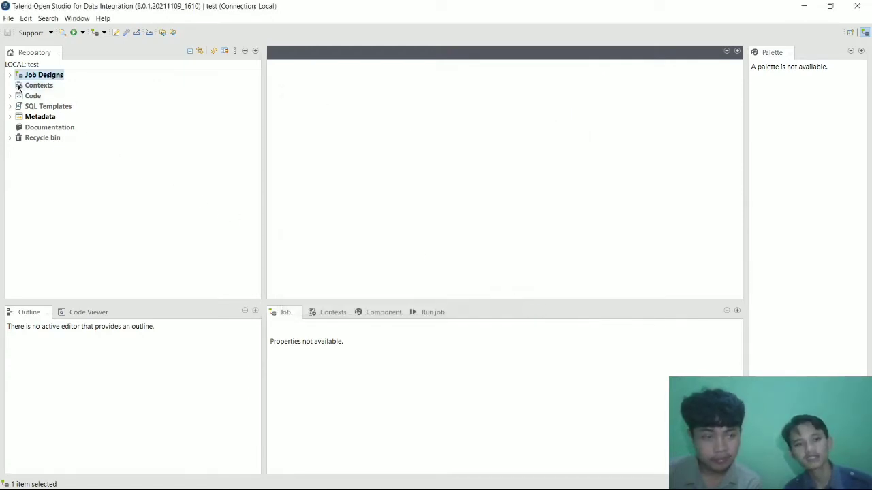
left_click(10, 75)
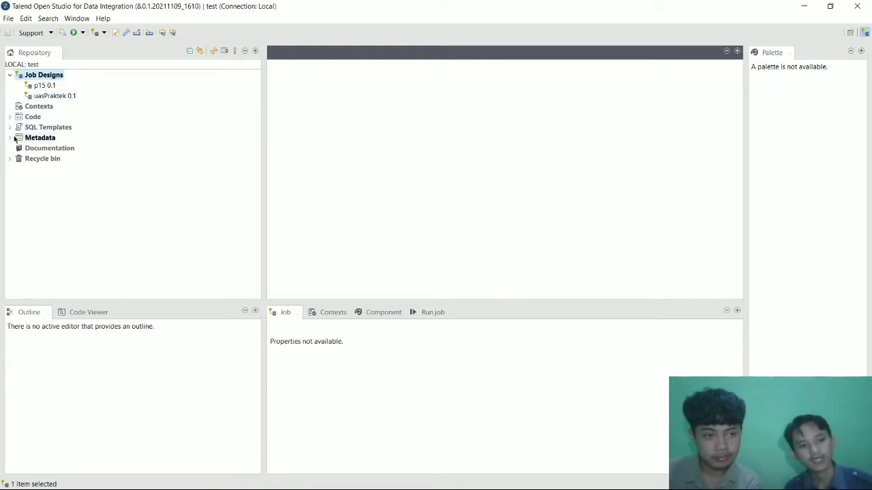
Open the uasPraktek job design and expand the Metadata folder.
left_click(38, 98)
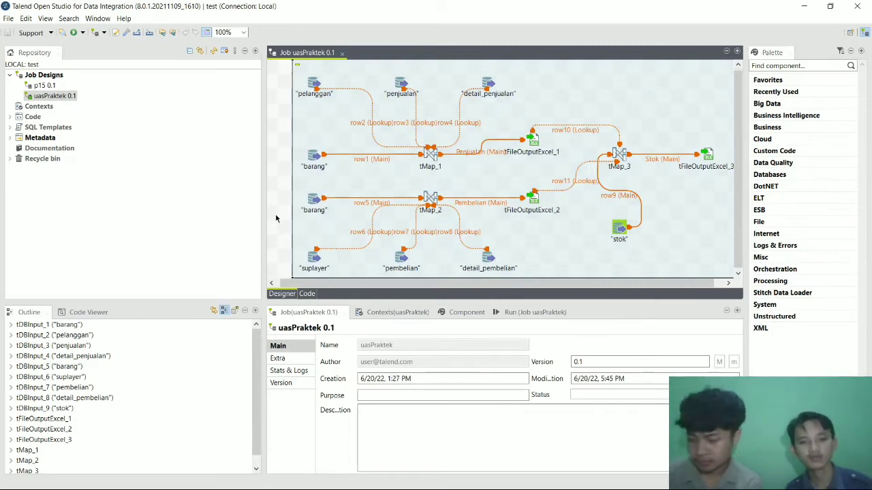
left_click(9, 140)
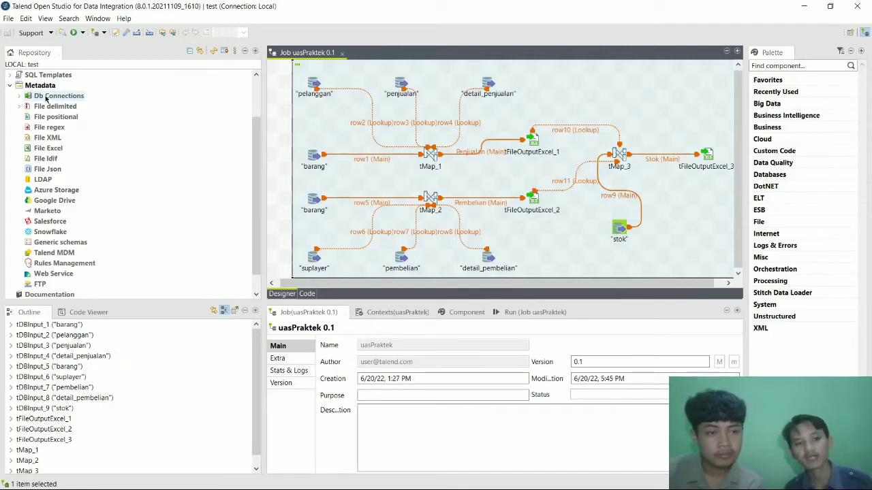
right_click(45, 100)
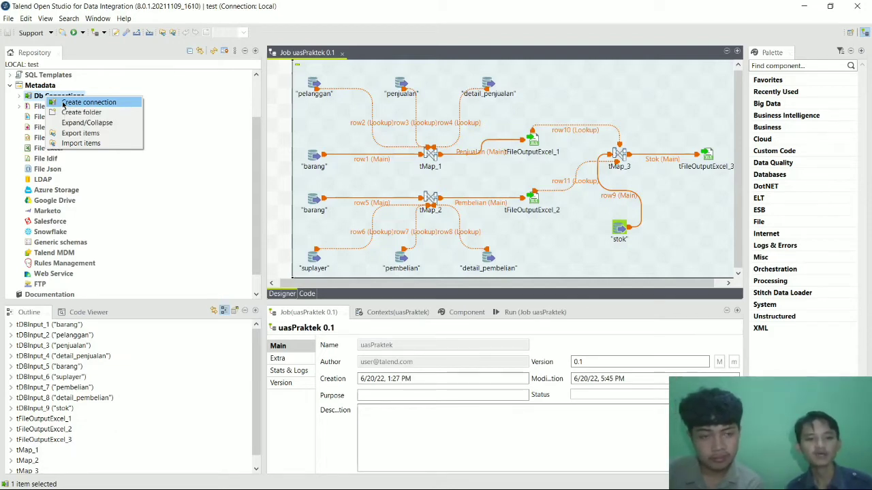
left_click(178, 97)
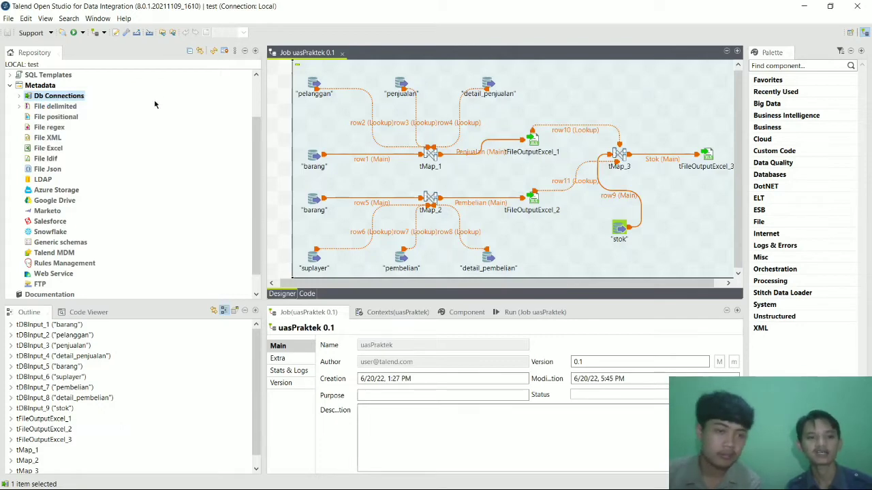
Confirm MySQL is running in XAMPP, then switch to the praktekdw stok table in phpMyAdmin.
mouse_move(144, 485)
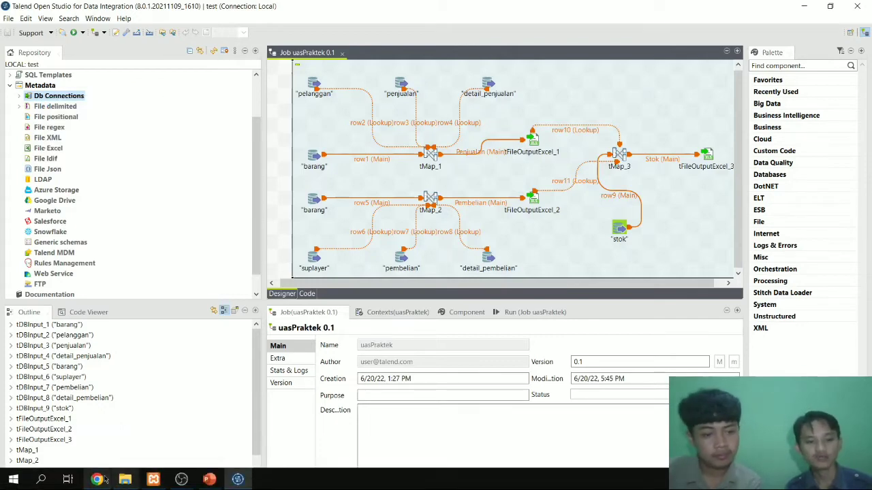
left_click(154, 481)
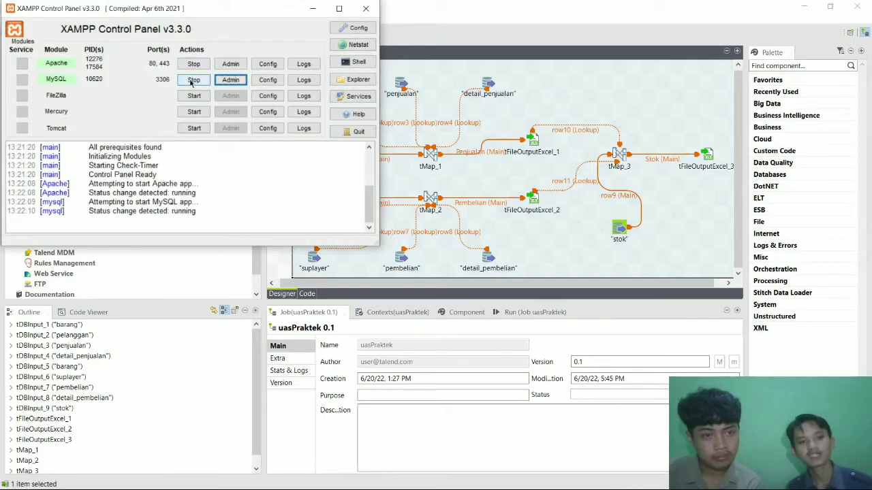
left_click(311, 8)
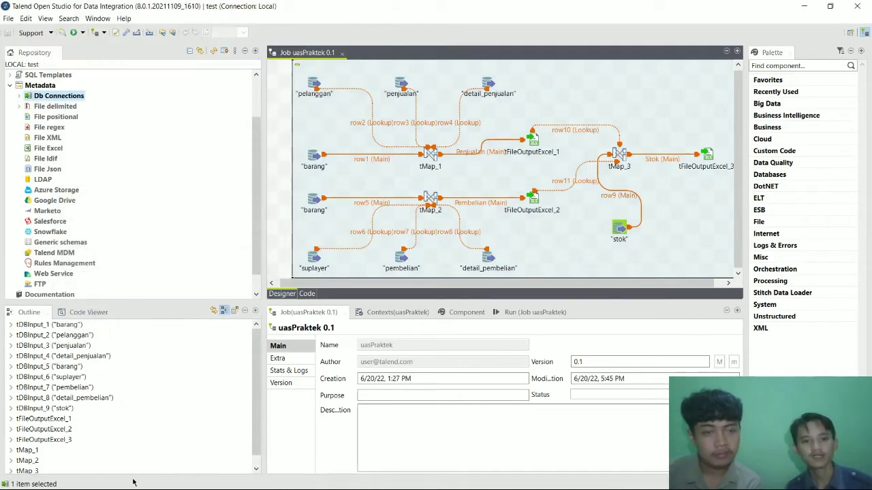
left_click(97, 480)
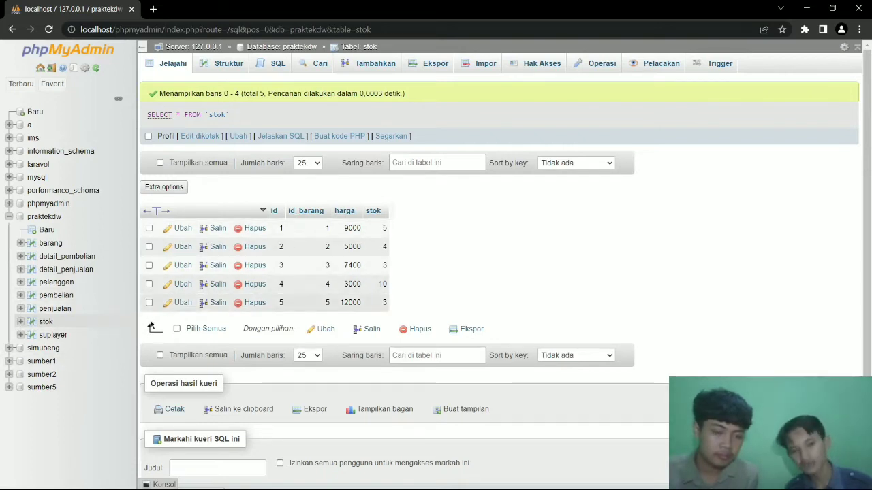
mouse_move(110, 485)
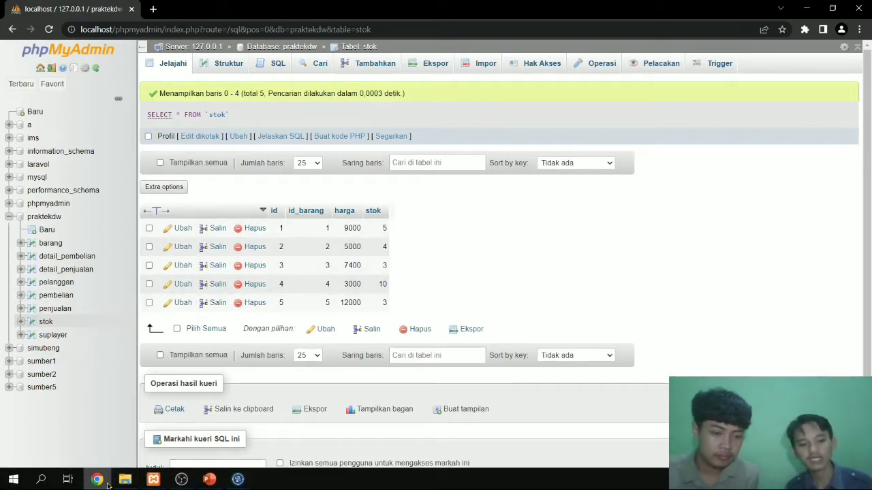
left_click(233, 484)
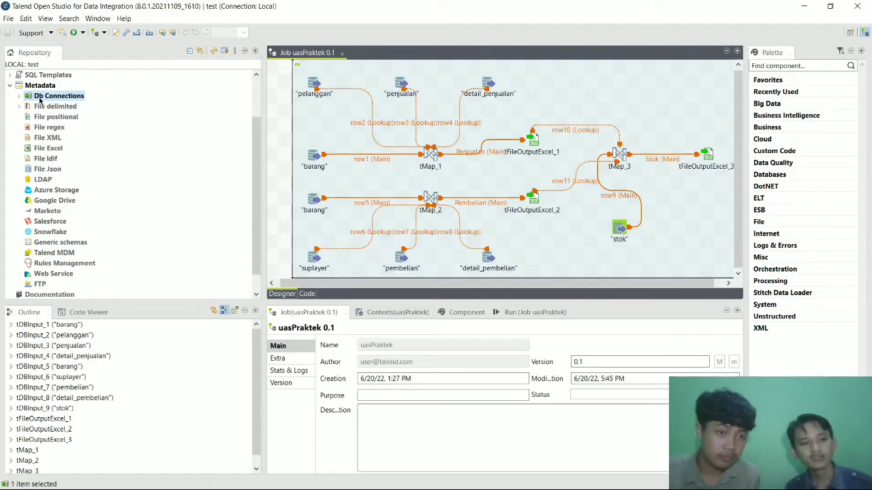
Start a new database connection named 'gh' under Db Connections.
right_click(40, 100)
left_click(59, 106)
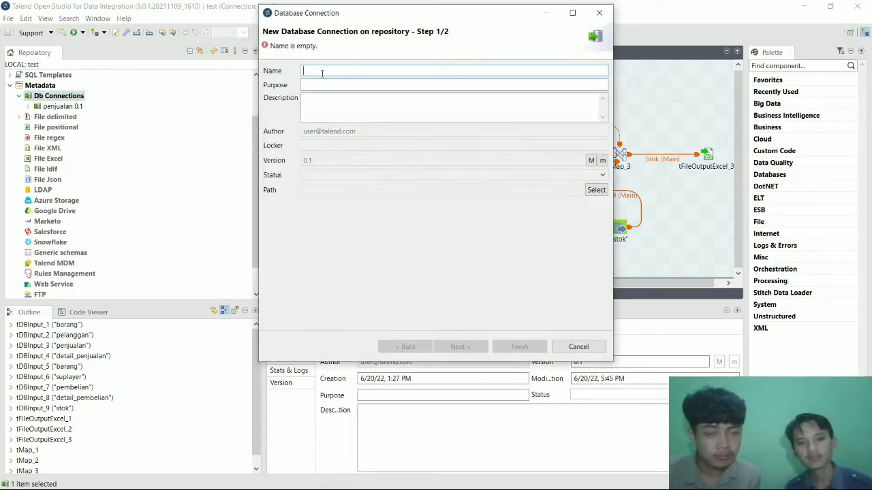
type("gh")
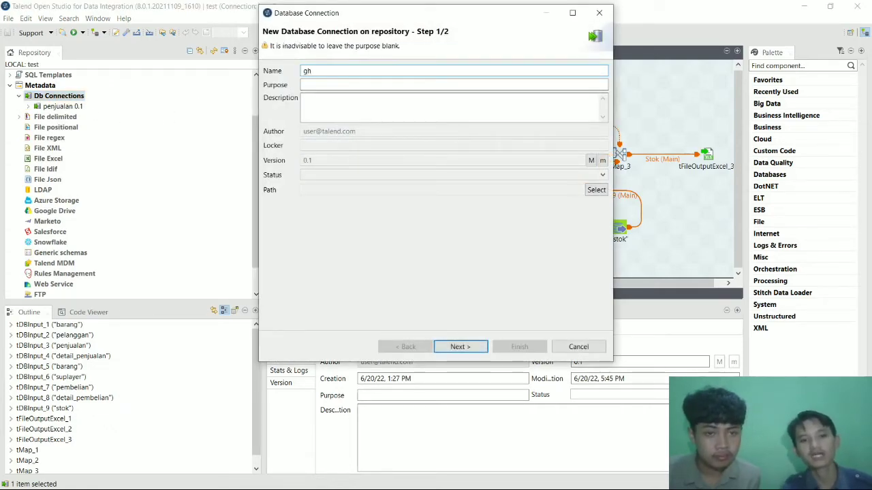
left_click(460, 347)
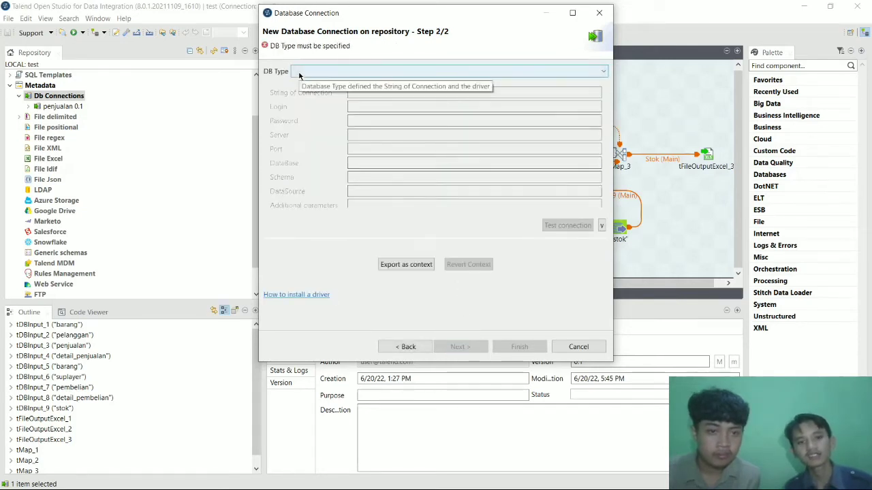
Set the connection to MySQL version 5 with login root and database praktekdw.
left_click(300, 73)
scroll(315, 170, "down", 2)
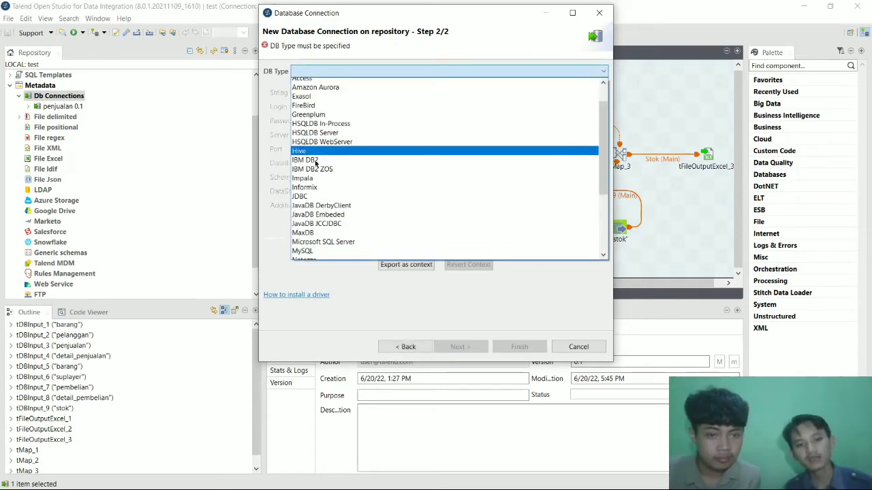
left_click(315, 210)
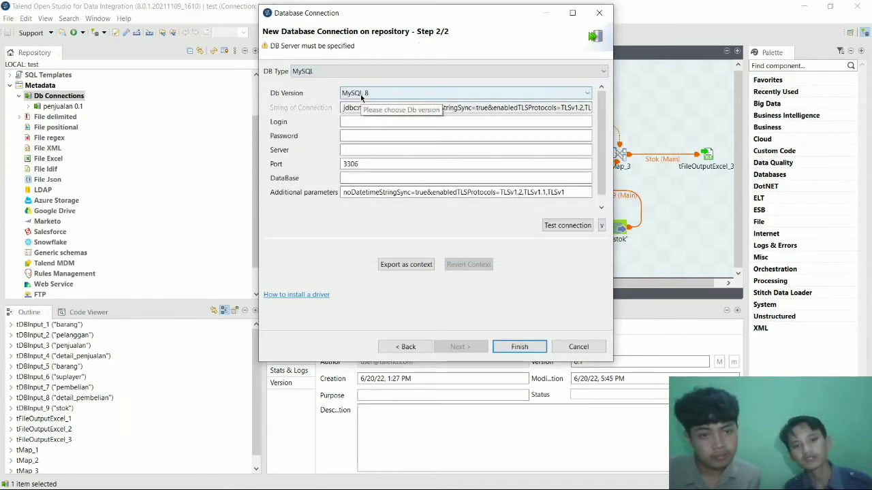
left_click(361, 96)
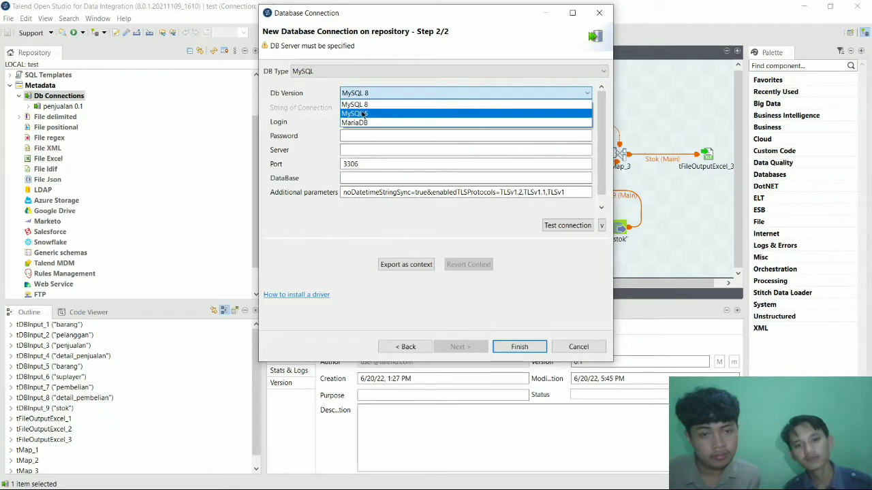
left_click(362, 115)
left_click(362, 121)
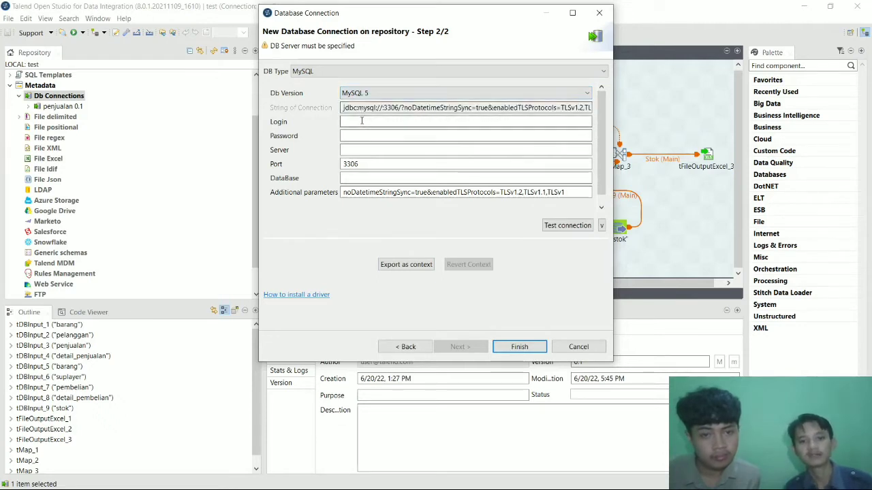
type("root")
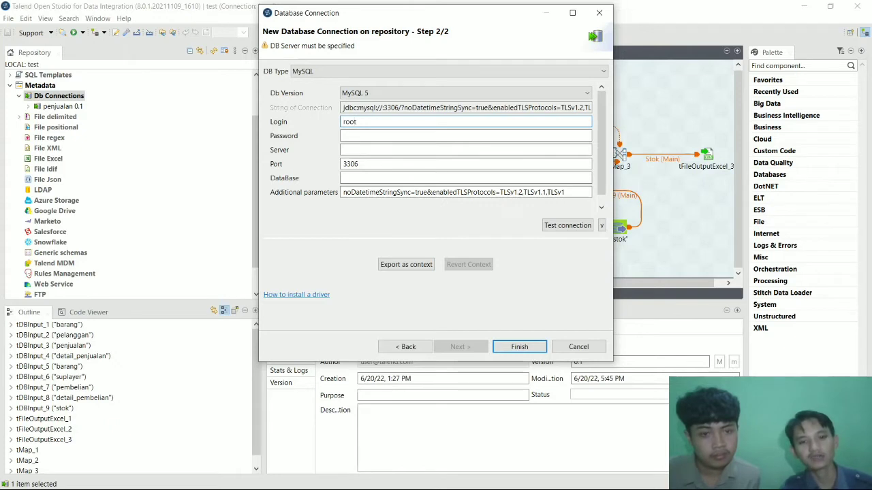
left_click(355, 178)
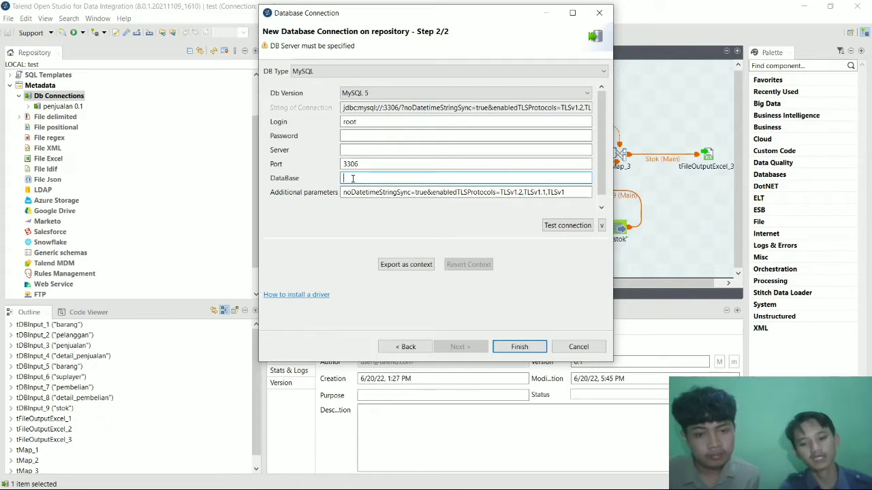
type("prak")
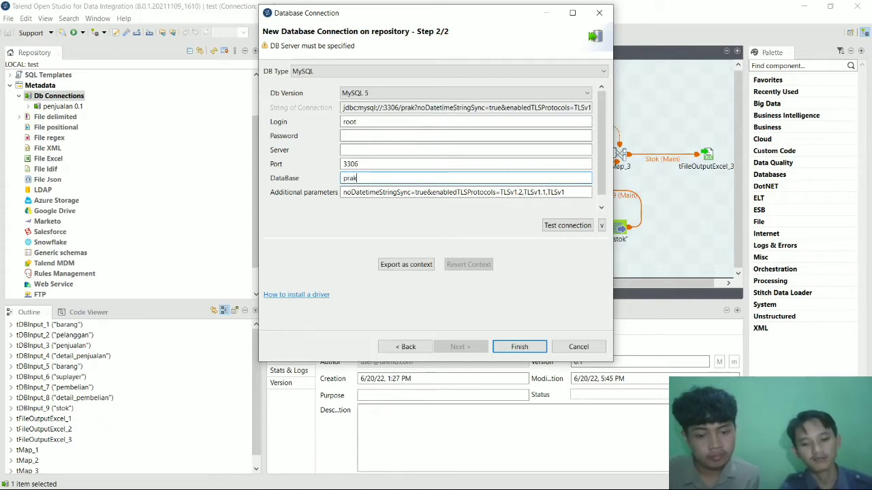
type("tekdw")
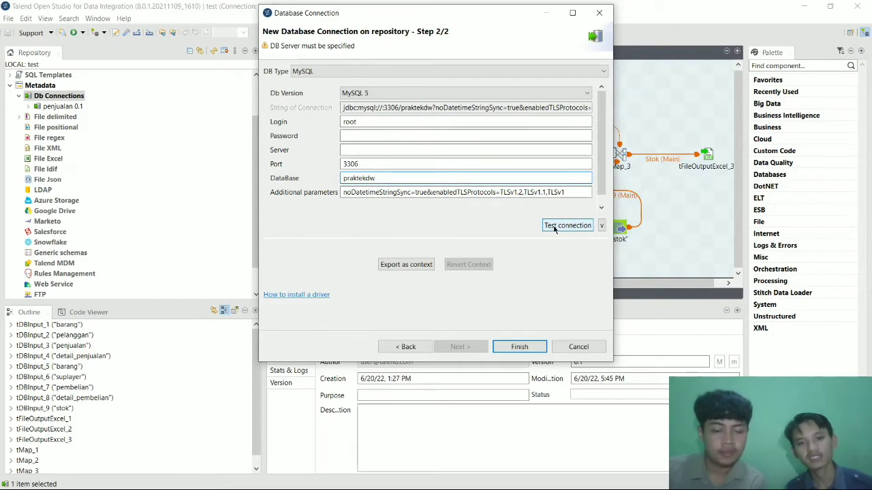
Test the connection successfully, then cancel the wizard.
left_click(555, 227)
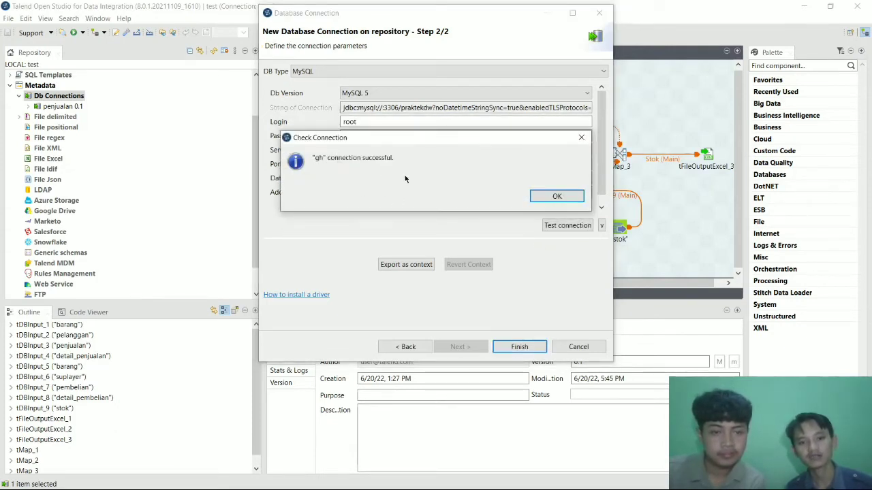
left_click(557, 196)
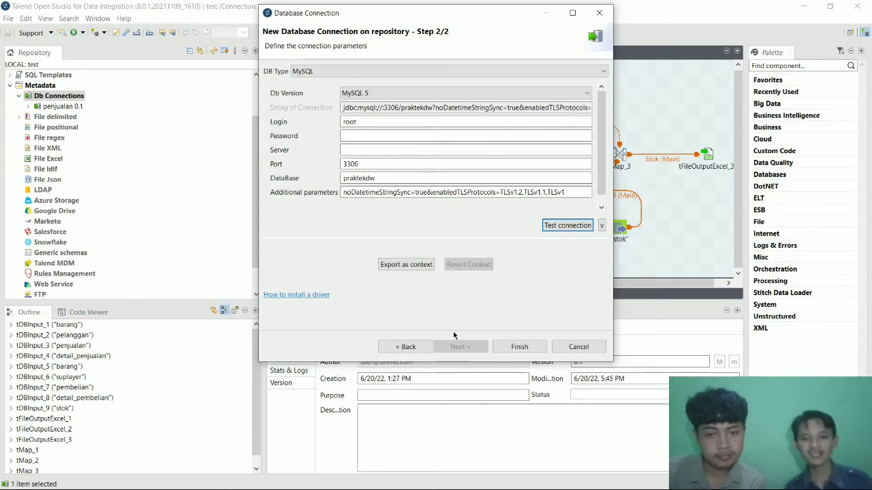
left_click(569, 348)
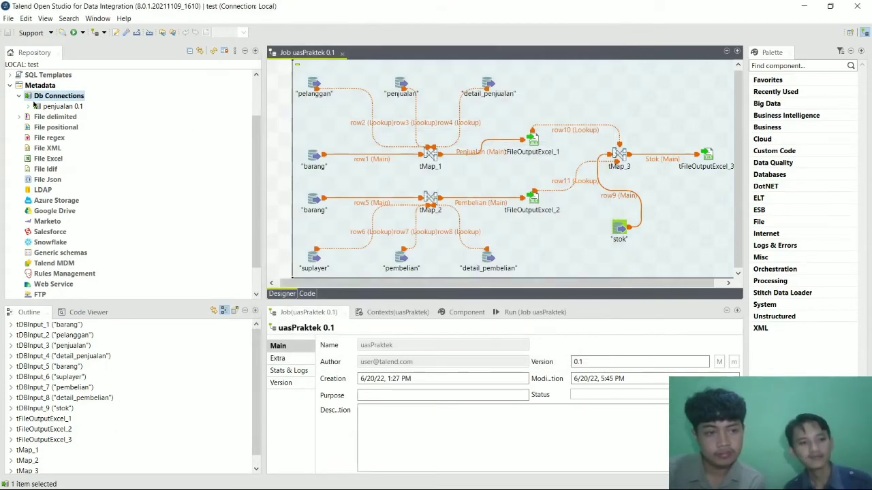
Expand and select the penjualan 0.1 connection to show its schema folders and properties.
left_click(29, 107)
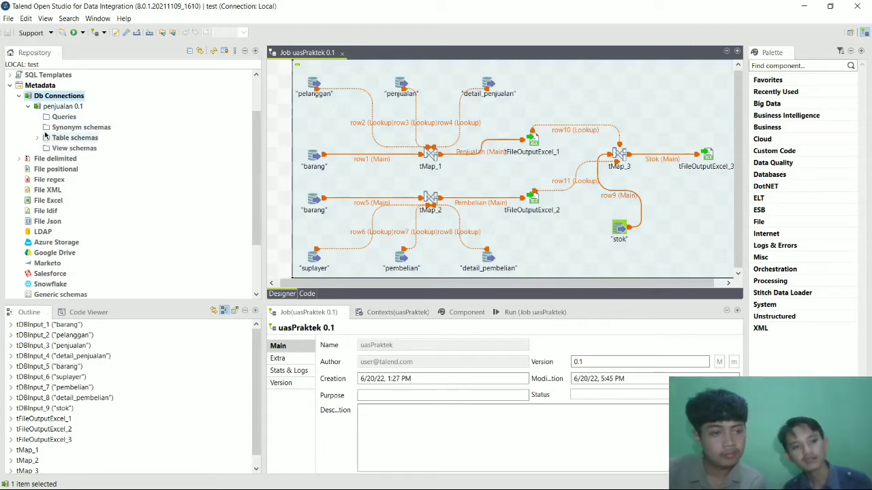
left_click(46, 105)
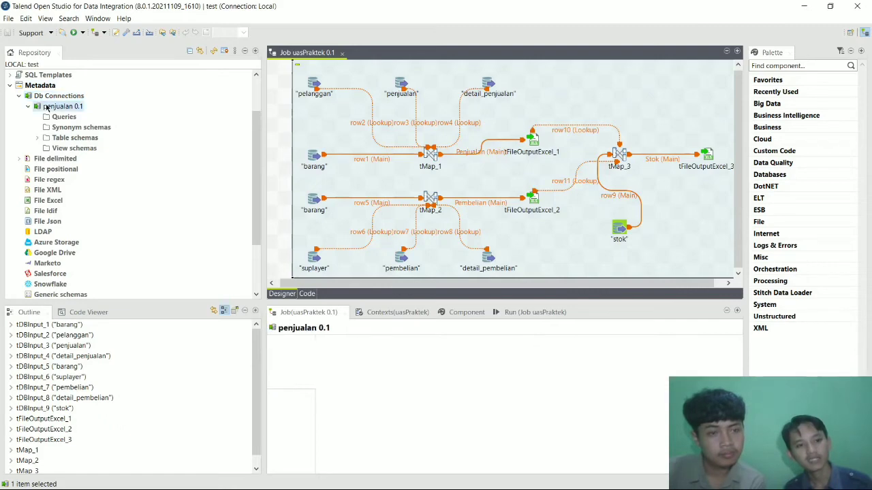
right_click(48, 108)
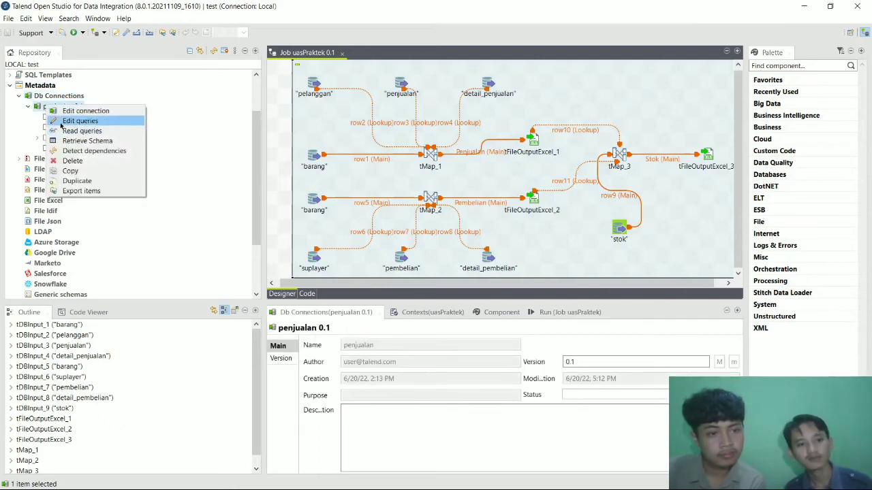
Retrieve schemas for all eight praktekdw tables into penjualan 0.1, then close the wizard.
left_click(68, 141)
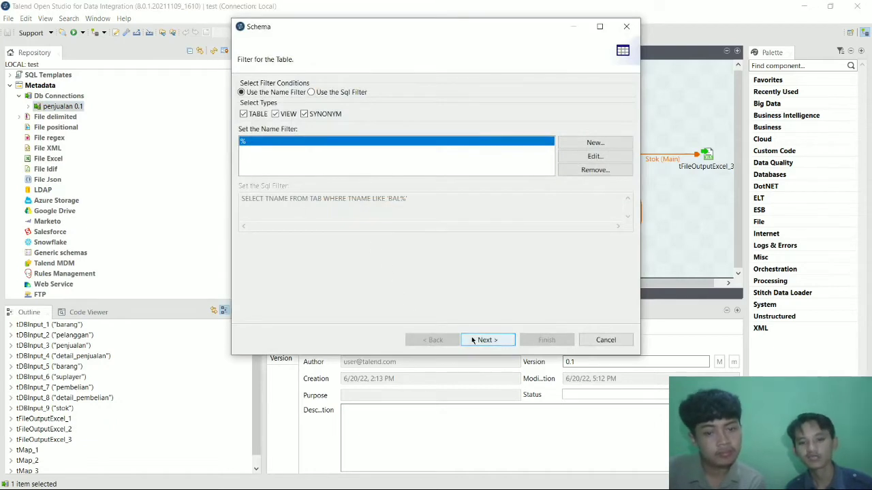
left_click(481, 339)
left_click(258, 137)
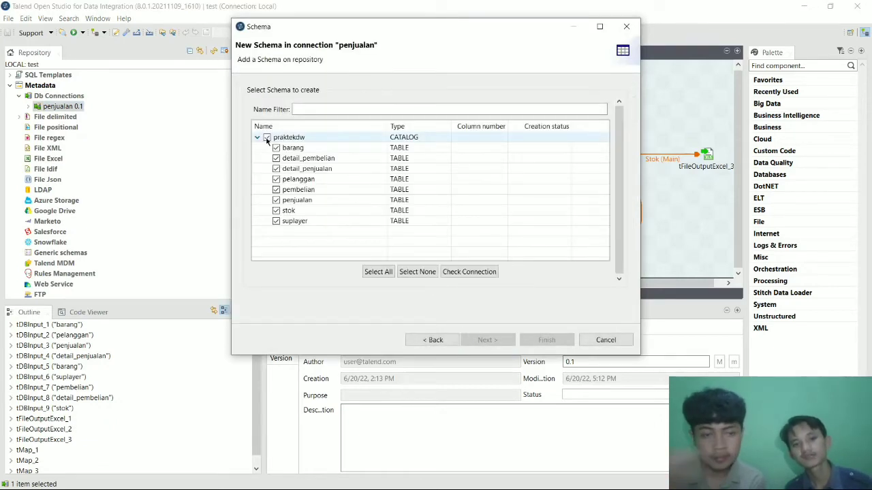
left_click(267, 137)
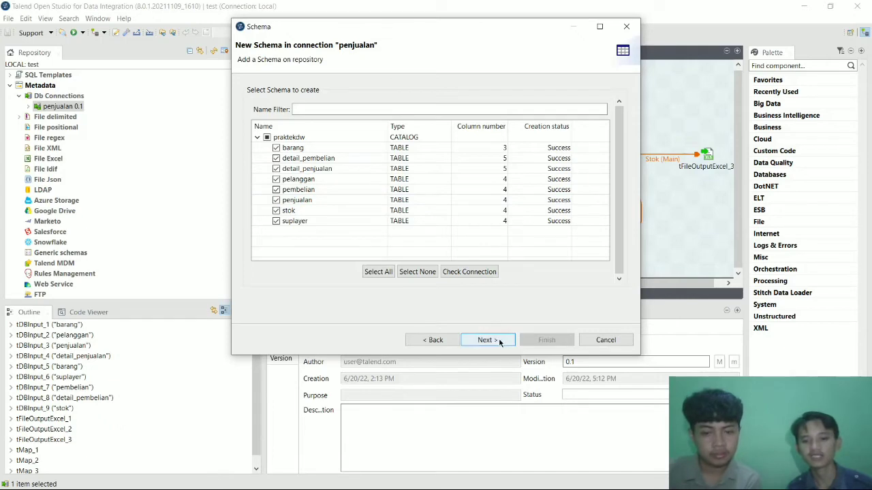
left_click(591, 343)
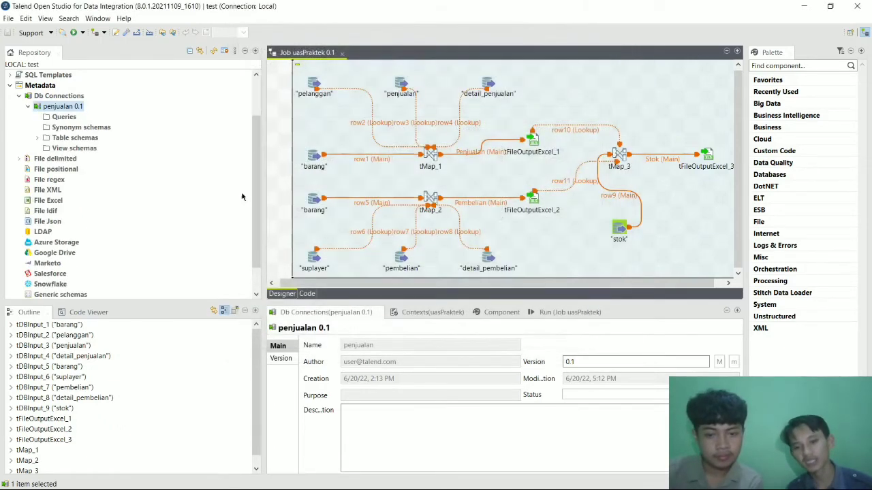
Expand Table schemas and inspect detail_pembelian's five columns, then collapse it again.
left_click(38, 137)
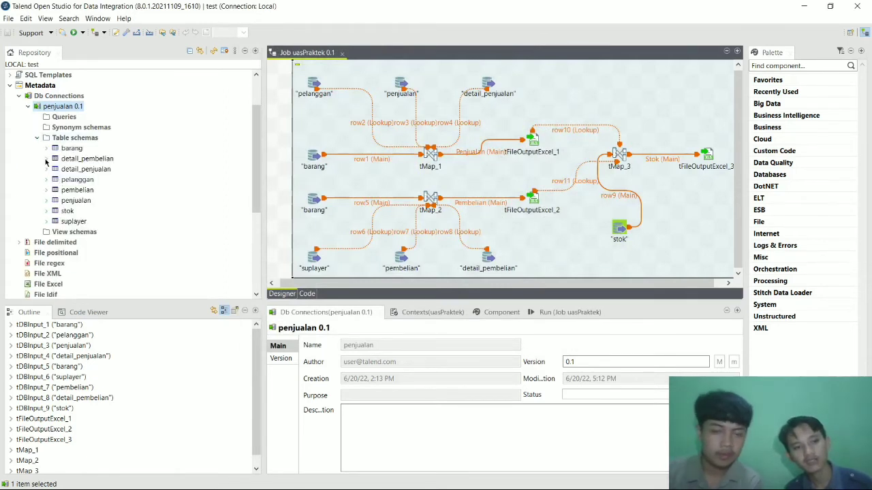
left_click(46, 159)
left_click(55, 169)
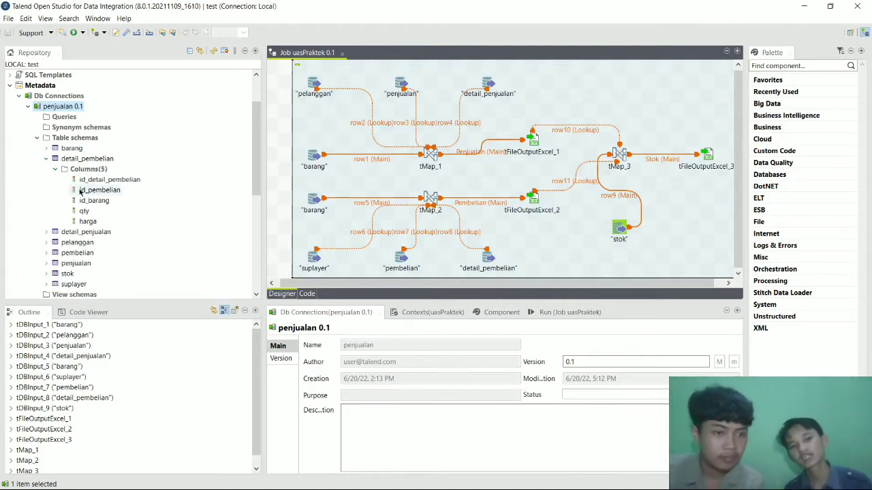
left_click(55, 169)
left_click(47, 158)
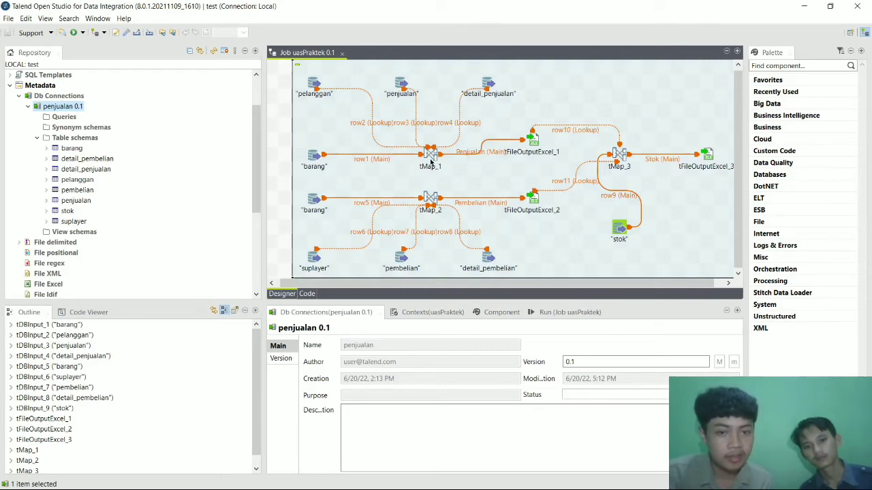
Open tMap_1's mapping editor and review the row1–row4 input tables and their joins.
left_click(430, 161)
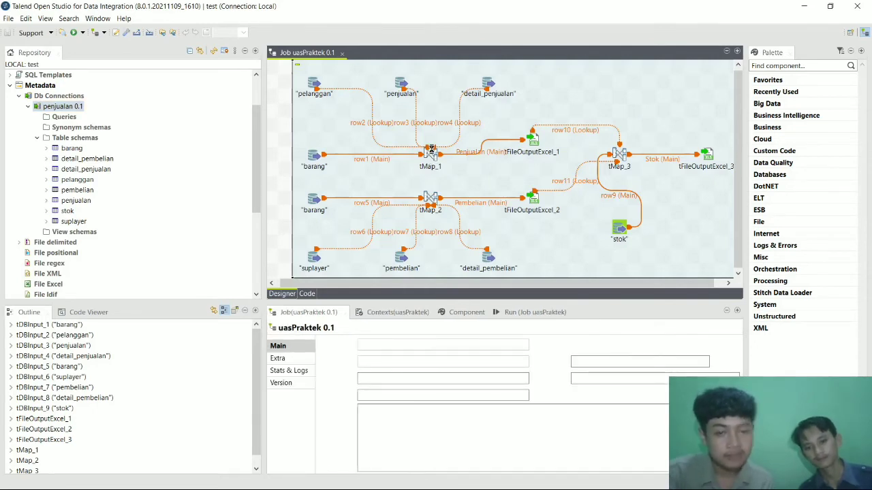
double_click(431, 150)
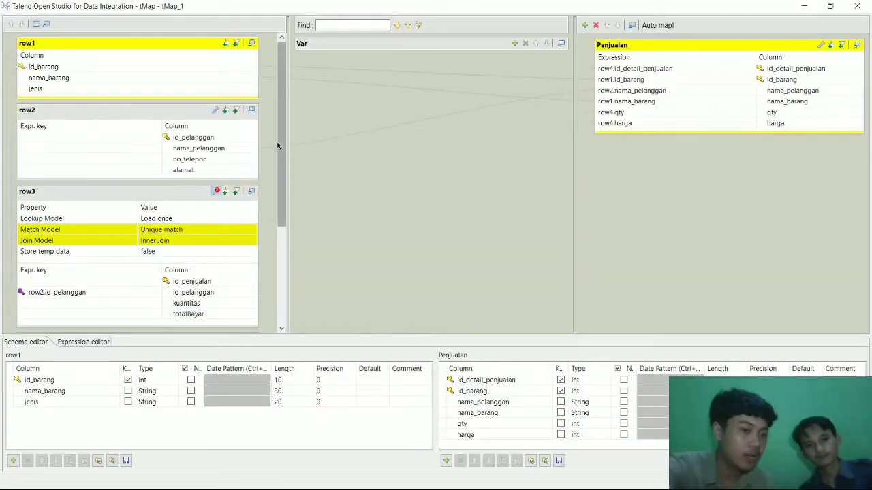
scroll(236, 132, "down", 1)
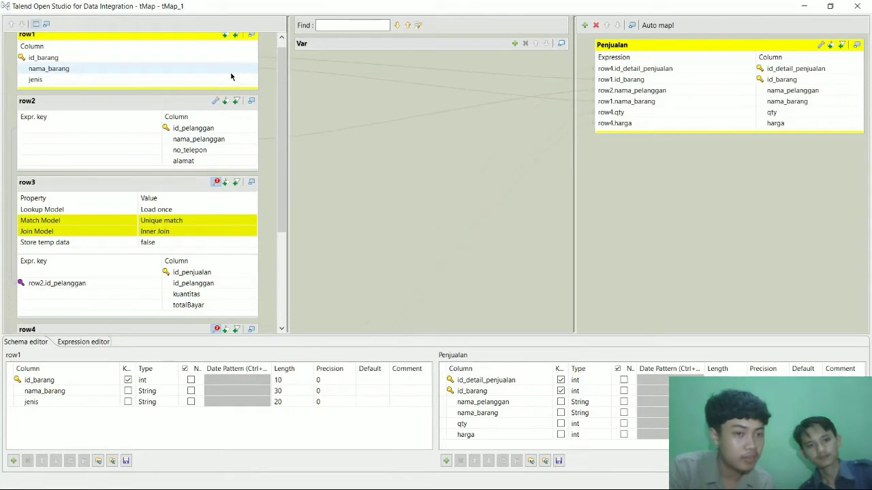
left_click_drag(281, 144, 271, 104)
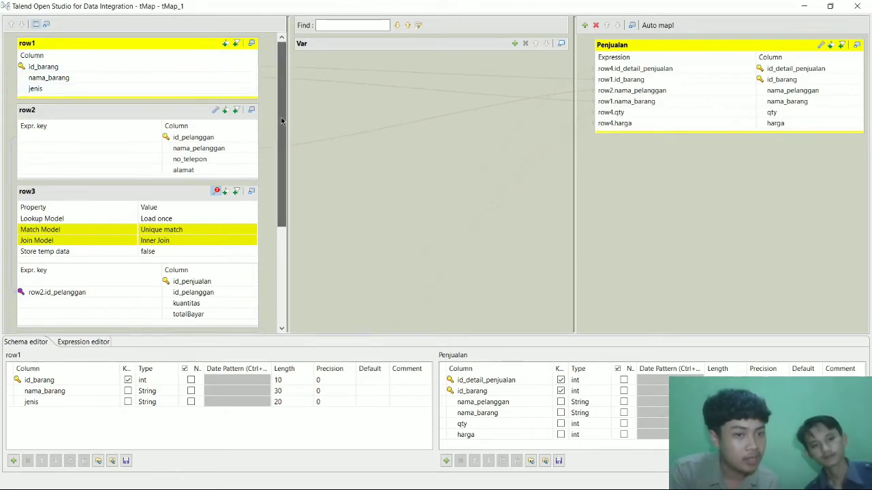
left_click_drag(281, 119, 286, 146)
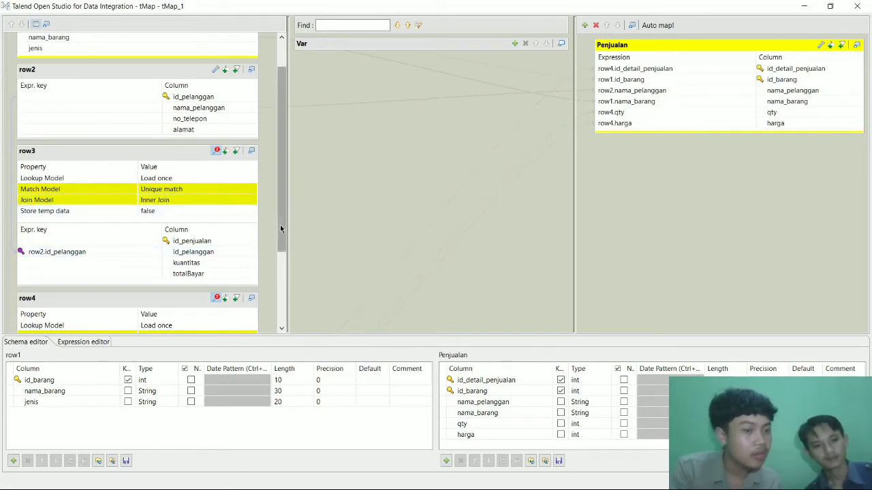
scroll(272, 221, "down", 2)
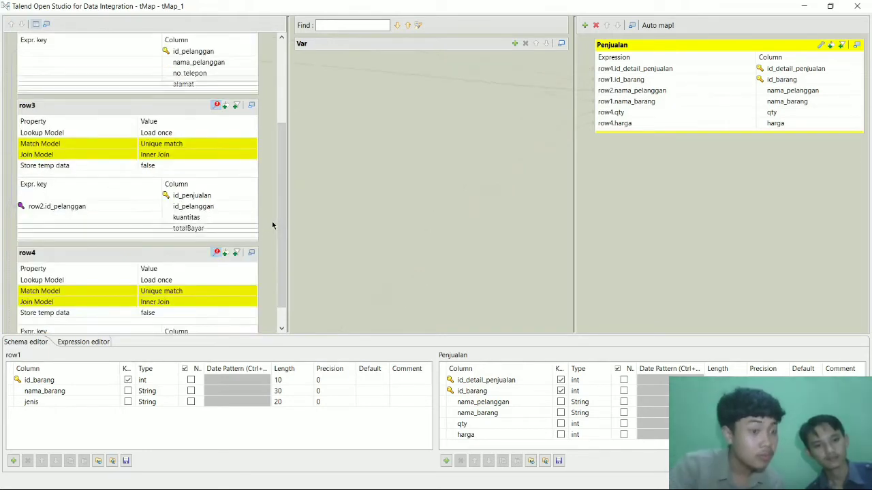
scroll(272, 222, "down", 2)
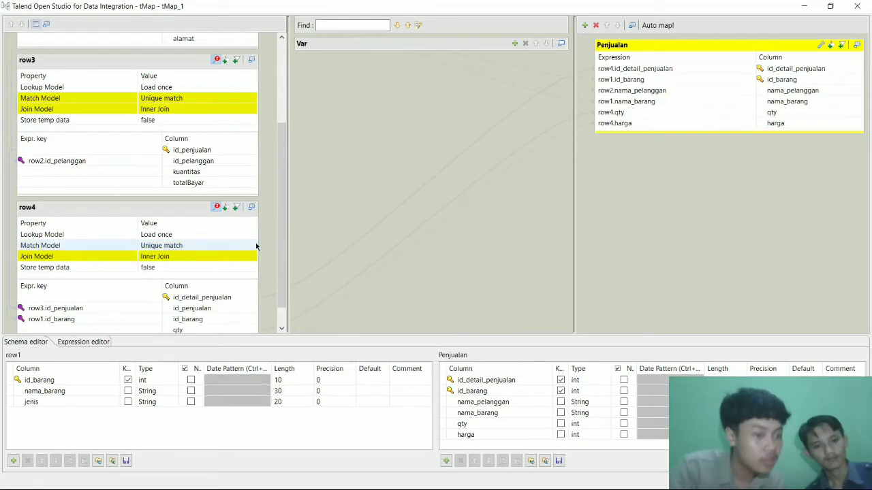
left_click_drag(285, 255, 286, 292)
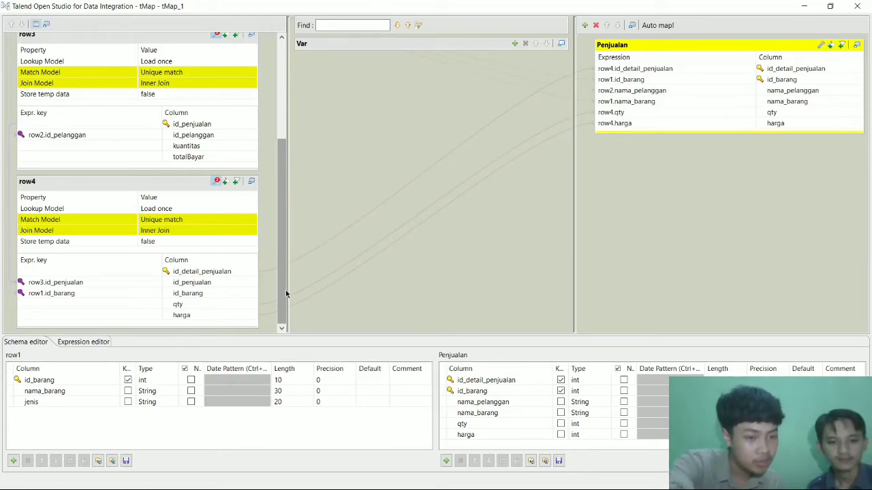
left_click_drag(282, 265, 282, 166)
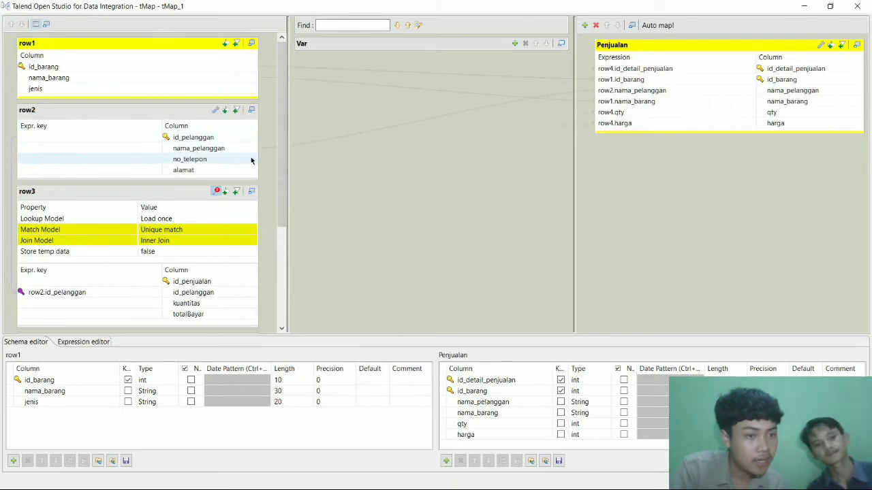
left_click_drag(284, 171, 288, 228)
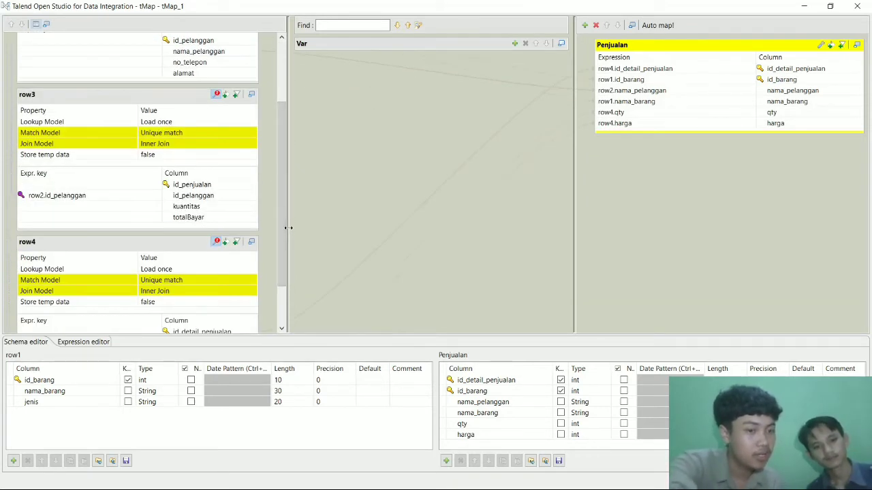
left_click_drag(286, 231, 288, 261)
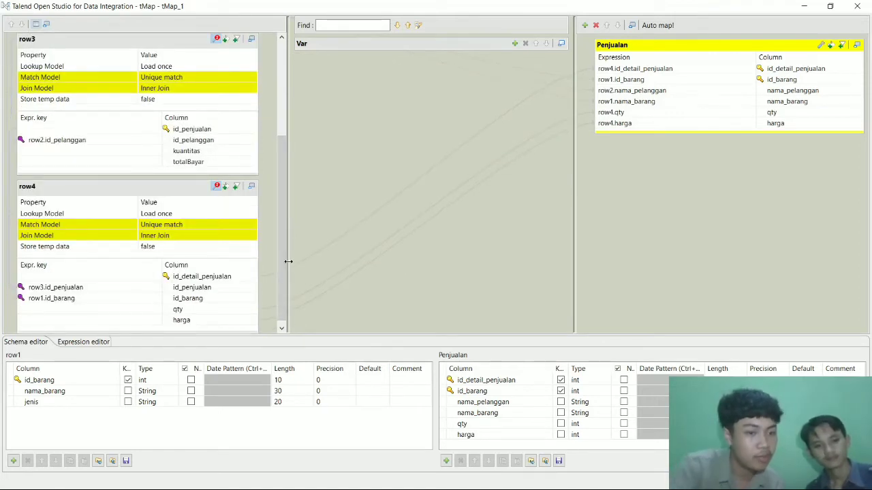
left_click_drag(283, 264, 258, 139)
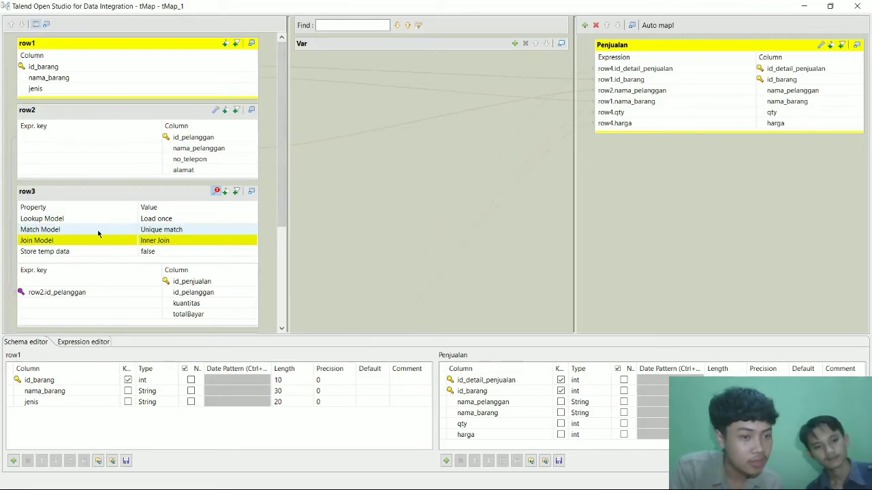
Review row3's Unique match and Inner Join settings and row4's joins, then close tMap_1 with OK.
left_click(163, 233)
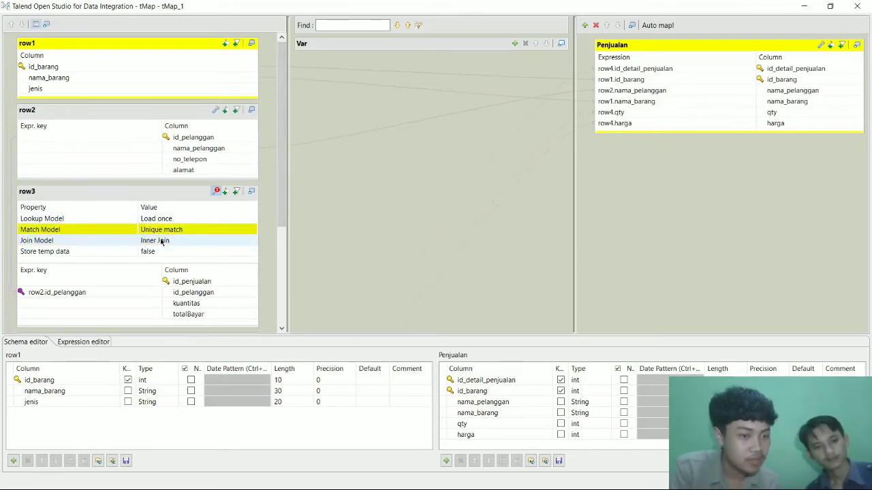
left_click(154, 242, "shift")
left_click_drag(281, 219, 290, 296)
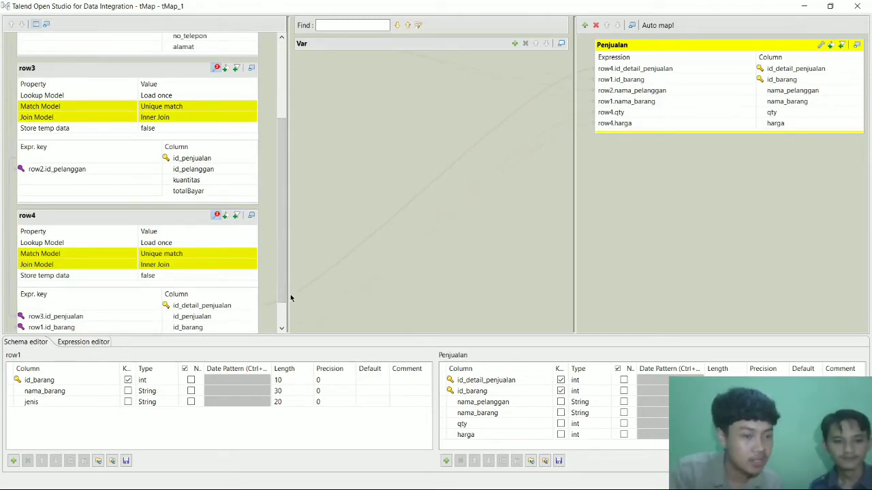
left_click_drag(282, 286, 272, 178)
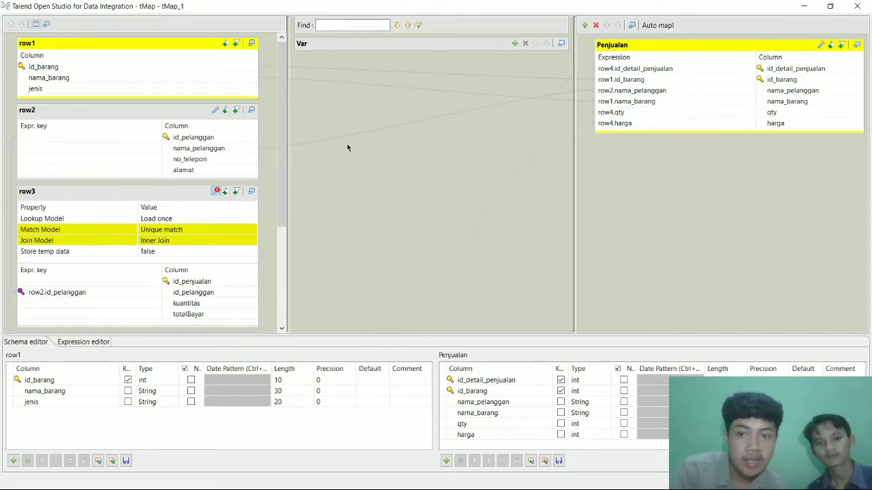
scroll(275, 162, "down", 2)
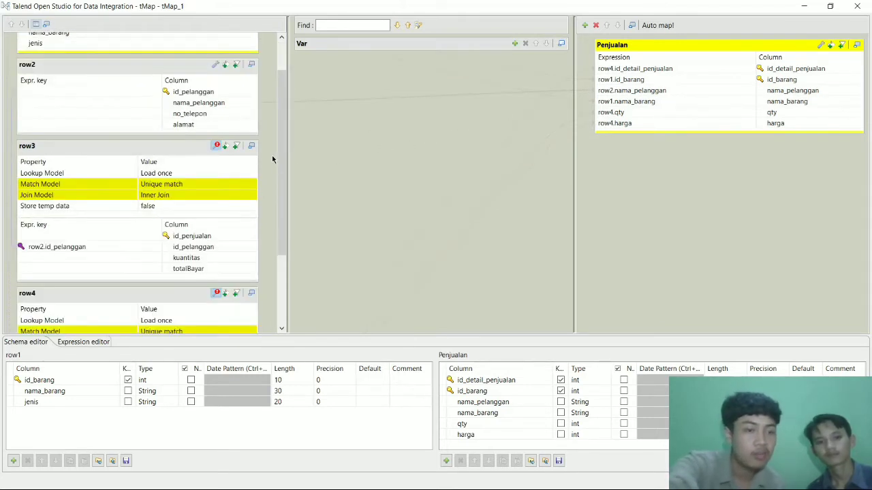
scroll(273, 159, "down", 2)
scroll(273, 158, "down", 1)
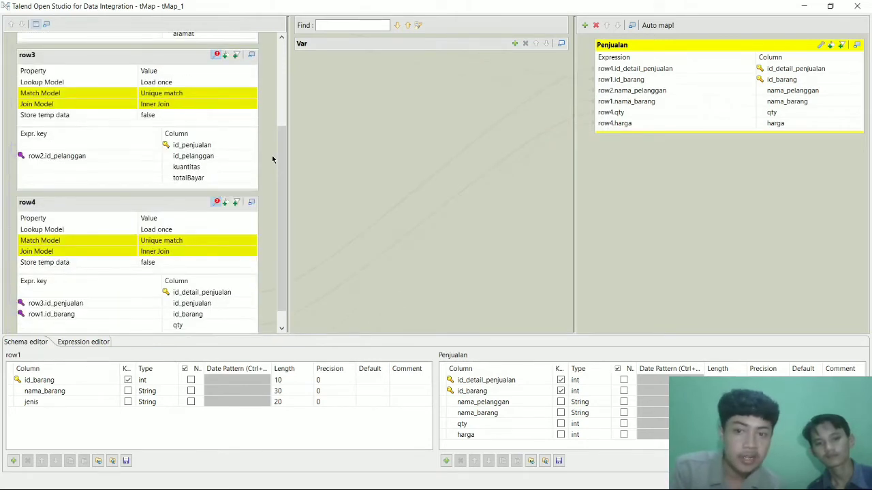
scroll(273, 159, "down", 1)
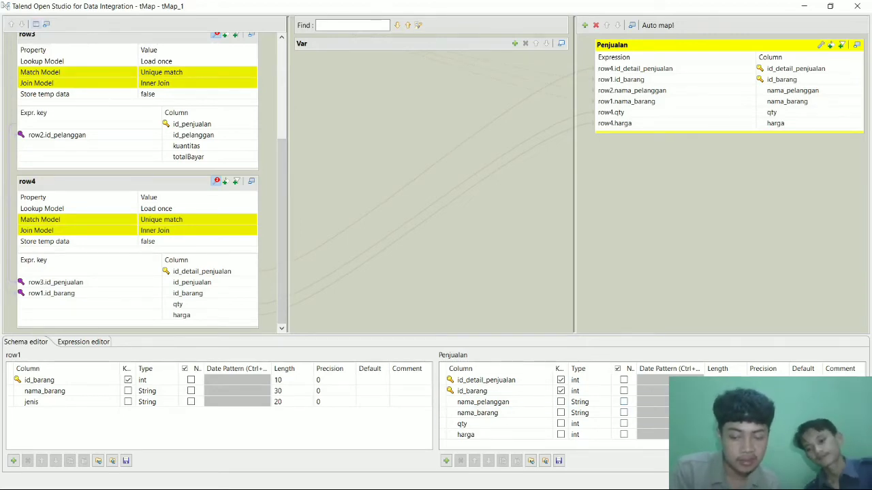
left_click(799, 479)
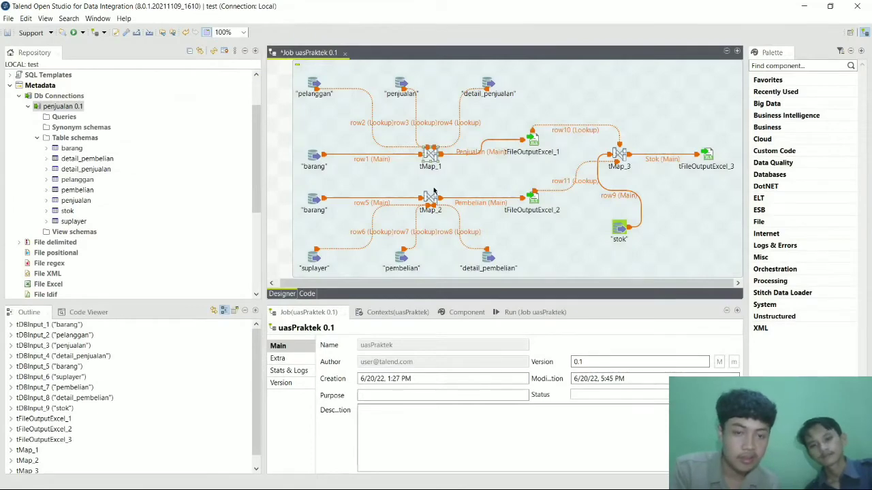
double_click(430, 200)
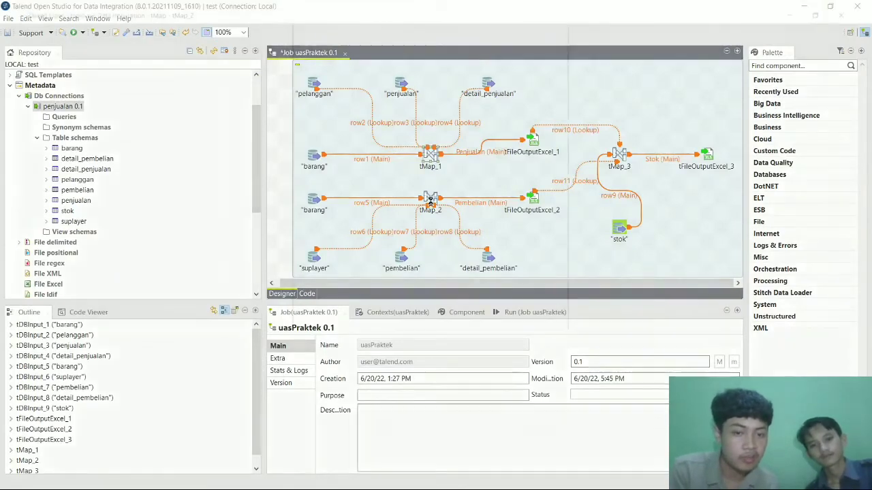
left_click_drag(284, 191, 276, 167)
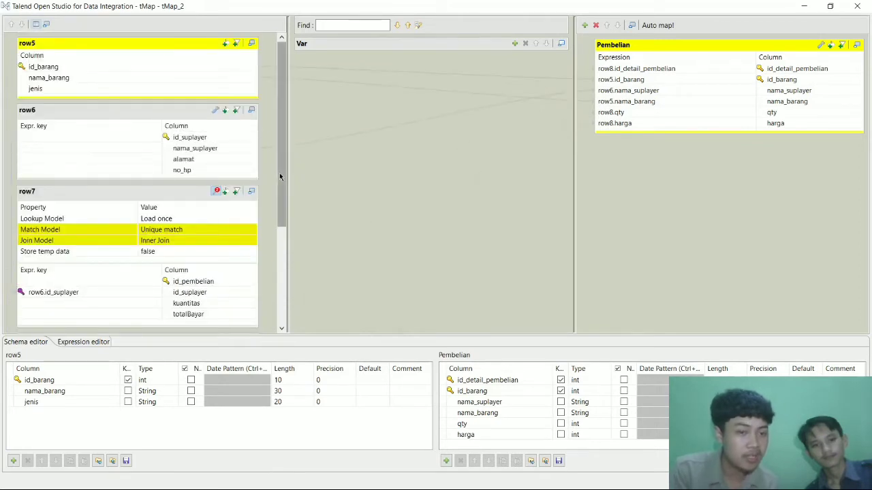
scroll(279, 172, "down", 3)
scroll(279, 172, "up", 3)
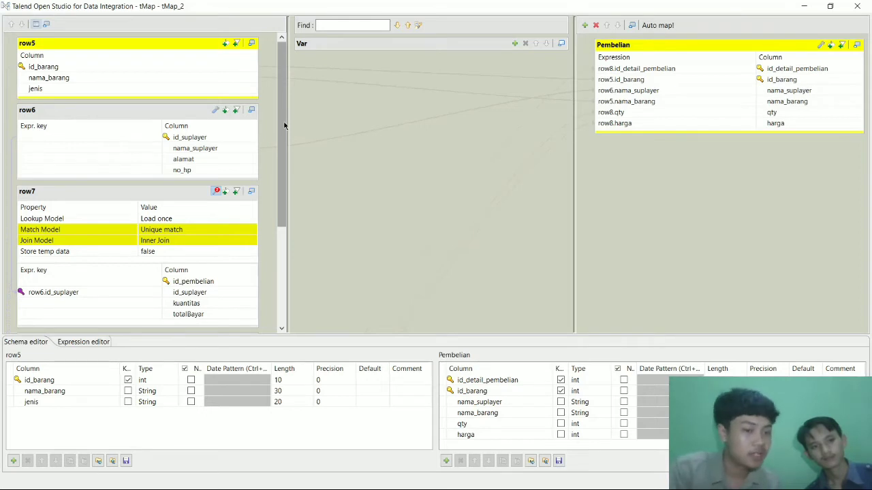
left_click_drag(286, 136, 286, 178)
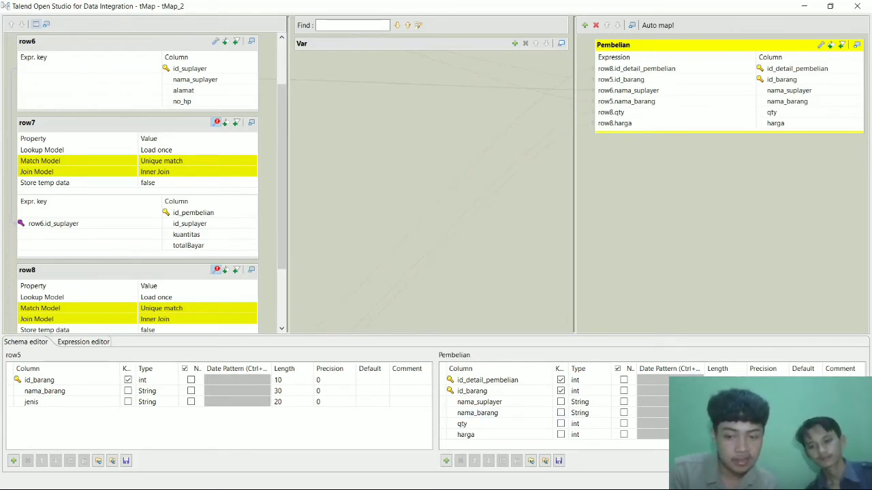
left_click(836, 477)
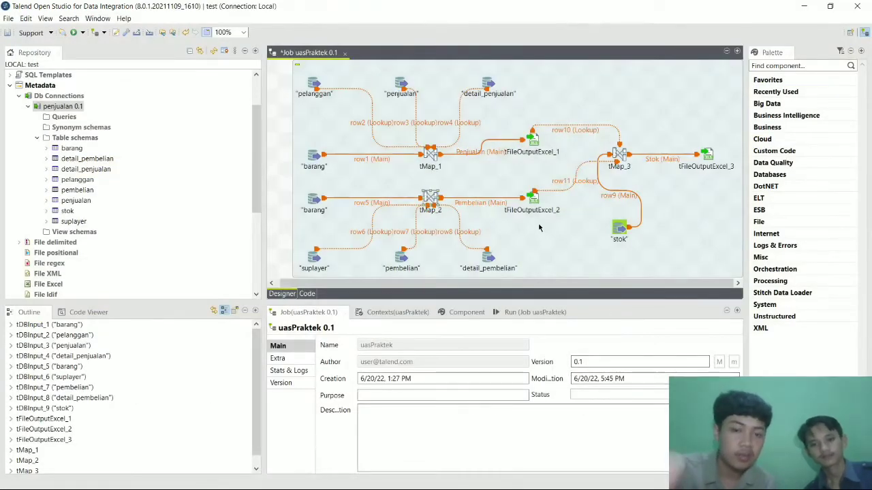
left_click(530, 139)
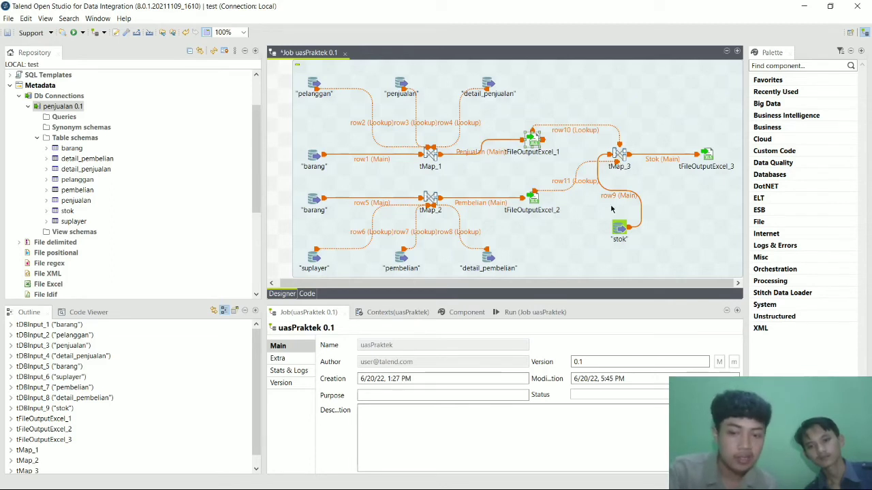
left_click(615, 152)
double_click(615, 152)
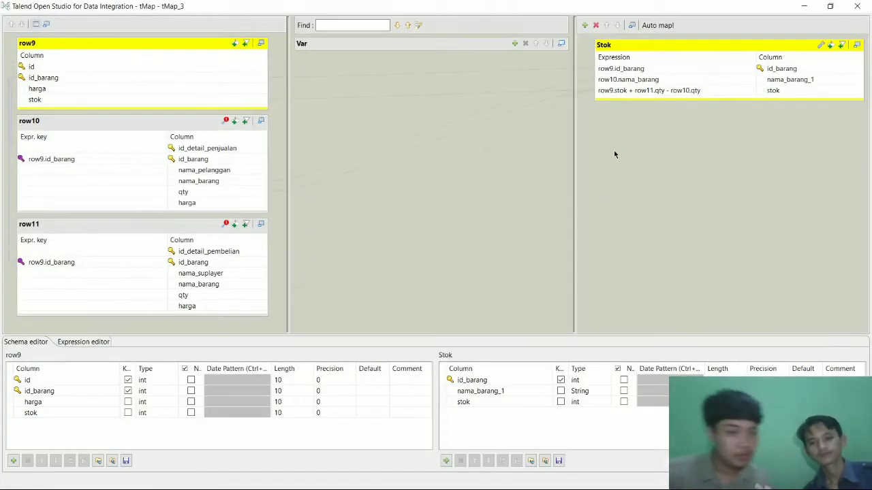
left_click(222, 128)
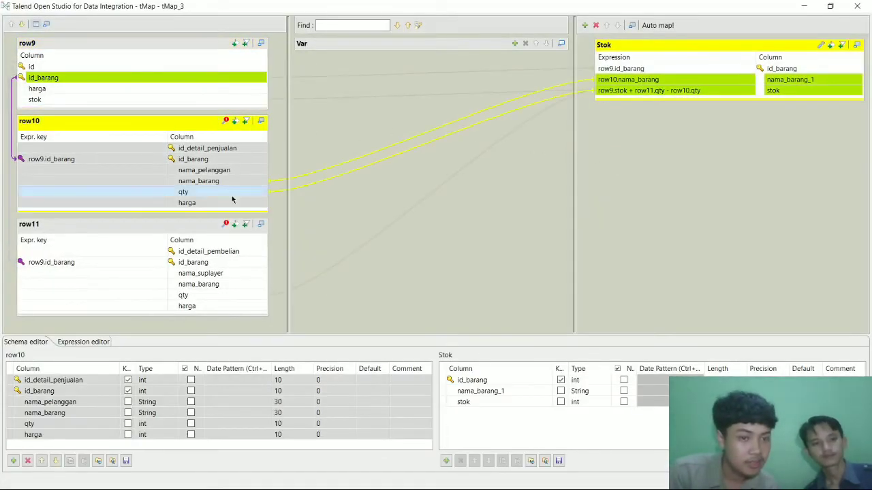
left_click(227, 225)
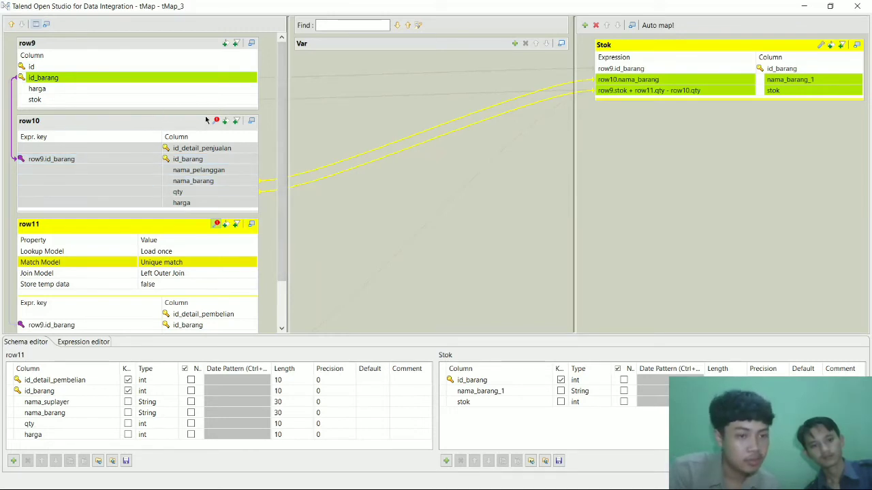
left_click(215, 121)
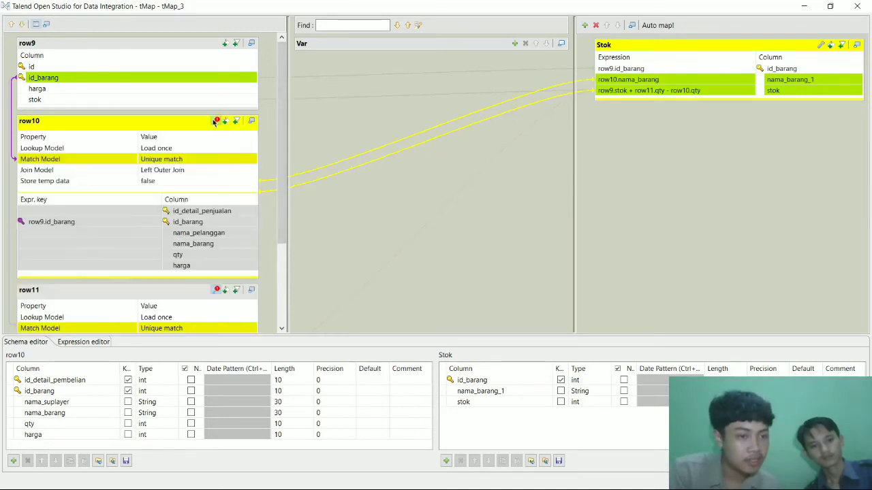
left_click(161, 161)
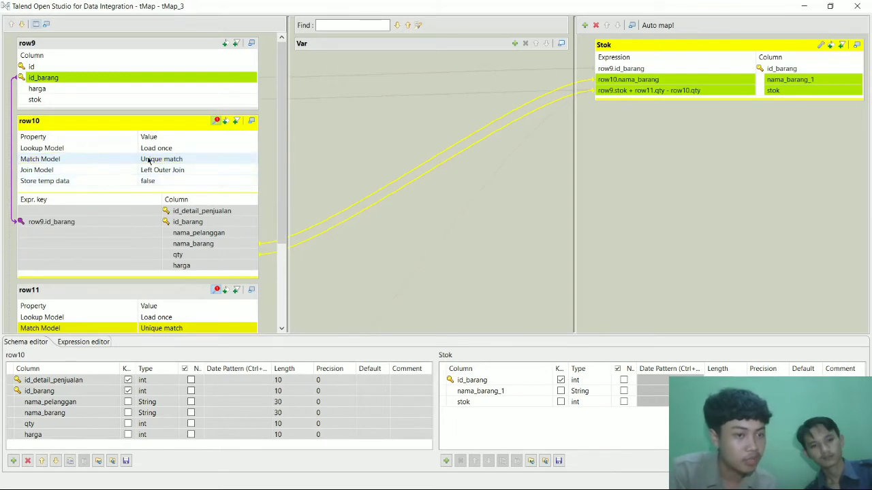
left_click_drag(280, 212, 280, 293)
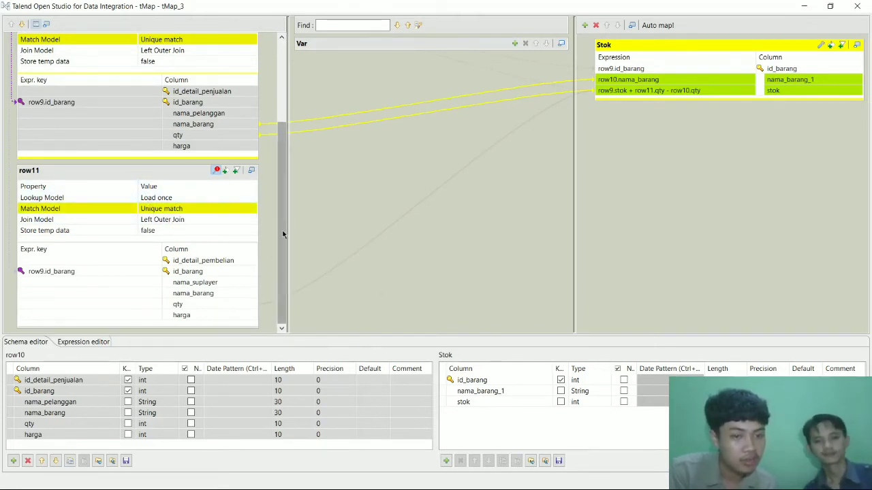
left_click_drag(280, 191, 261, 103)
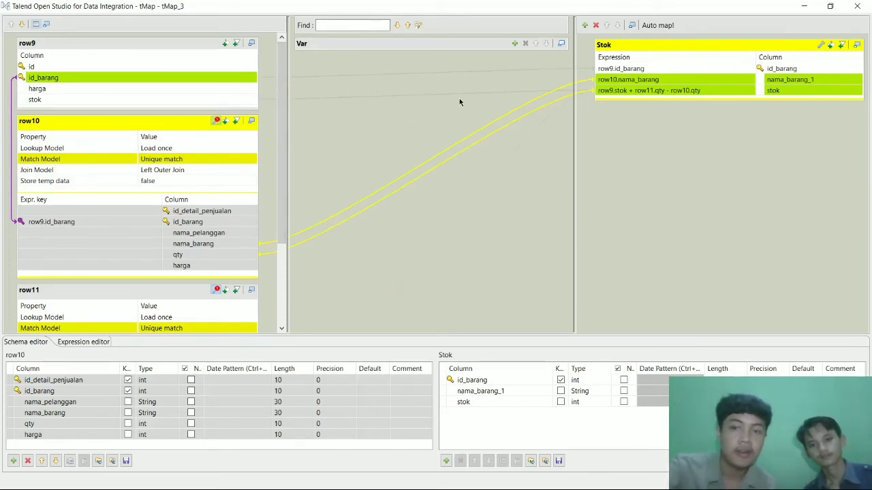
left_click(609, 75)
left_click(688, 94)
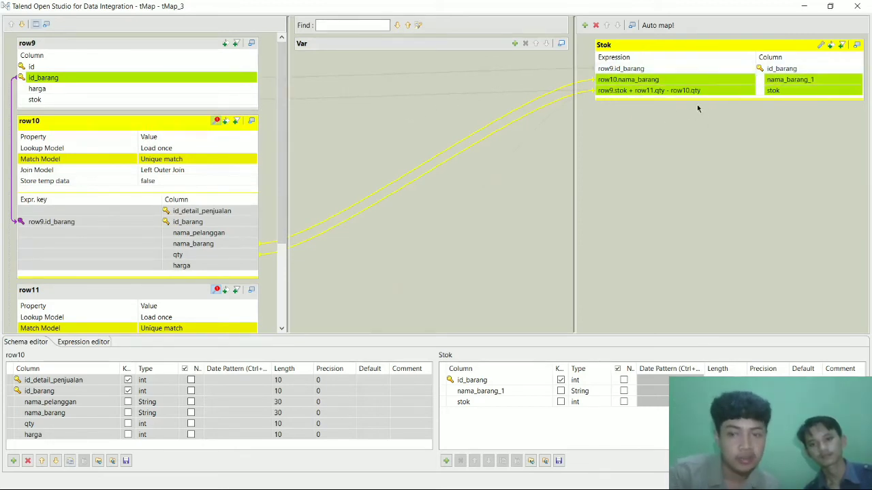
left_click(615, 81)
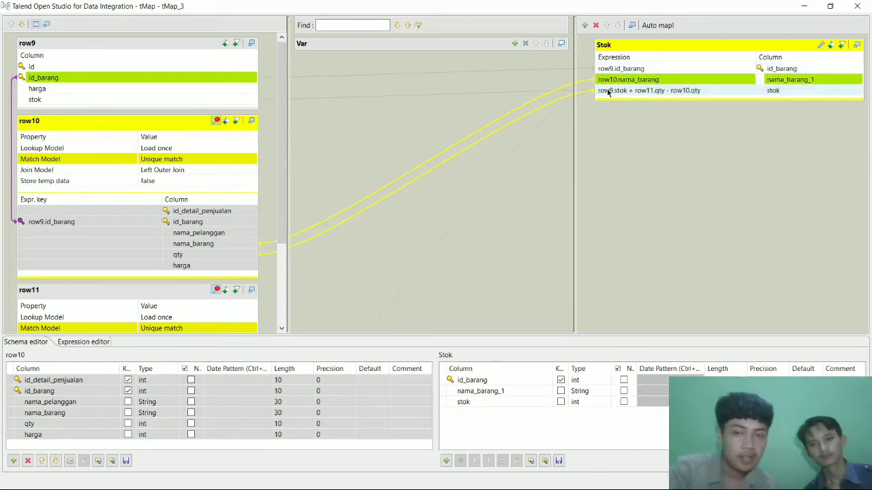
left_click(607, 92, "ctrl")
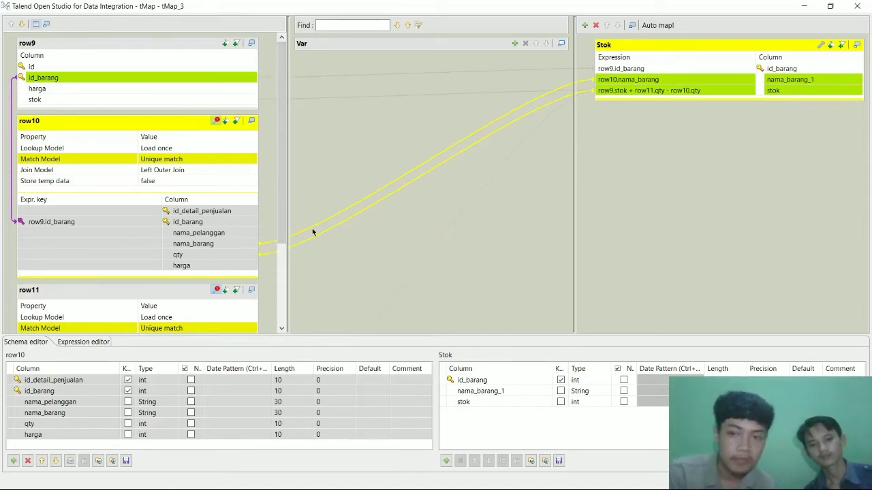
left_click(658, 81)
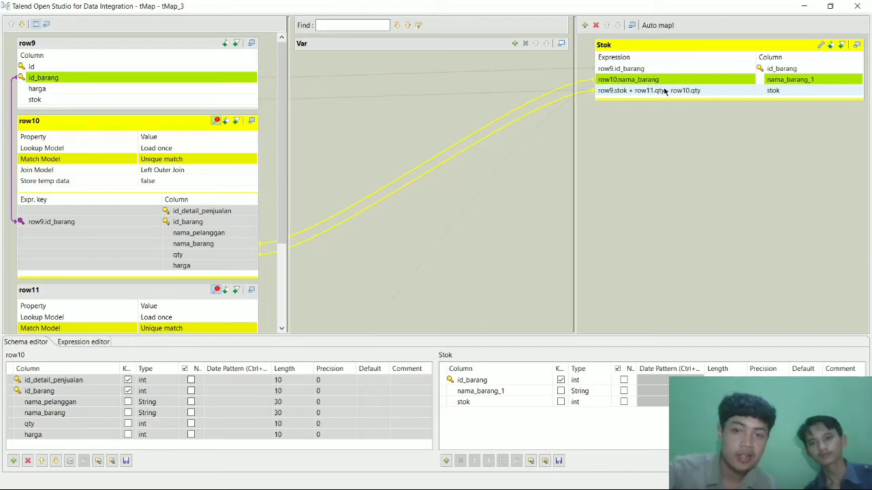
left_click(710, 94, "ctrl")
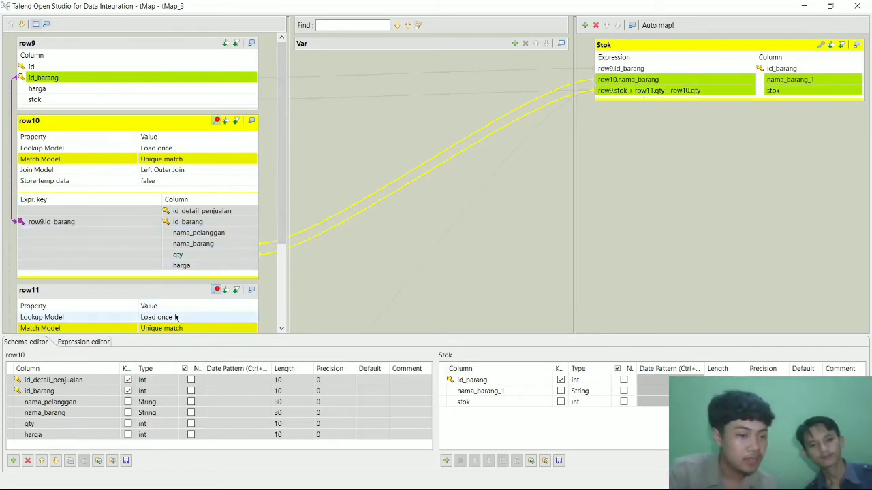
scroll(180, 302, "down", 1)
scroll(179, 302, "down", 5)
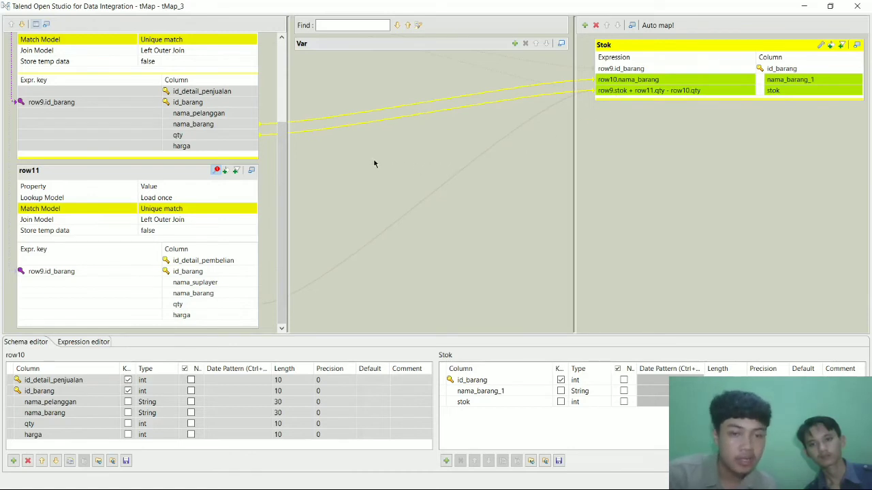
scroll(227, 164, "up", 4)
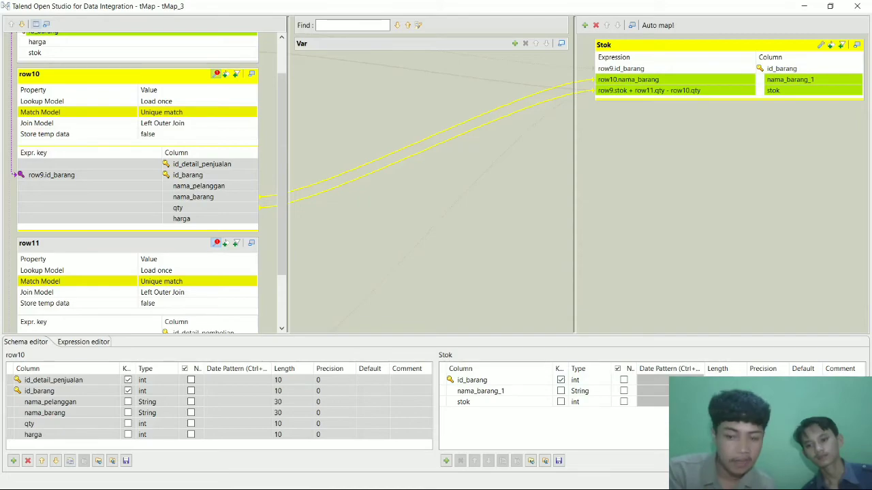
left_click(804, 477)
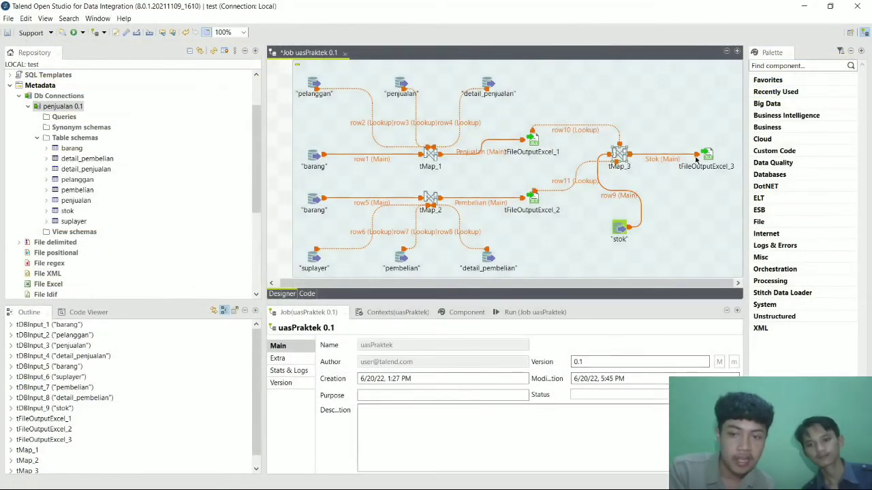
Run the uasPraktek job to completion with exit code 0, then bring up the Start menu.
left_click(517, 314)
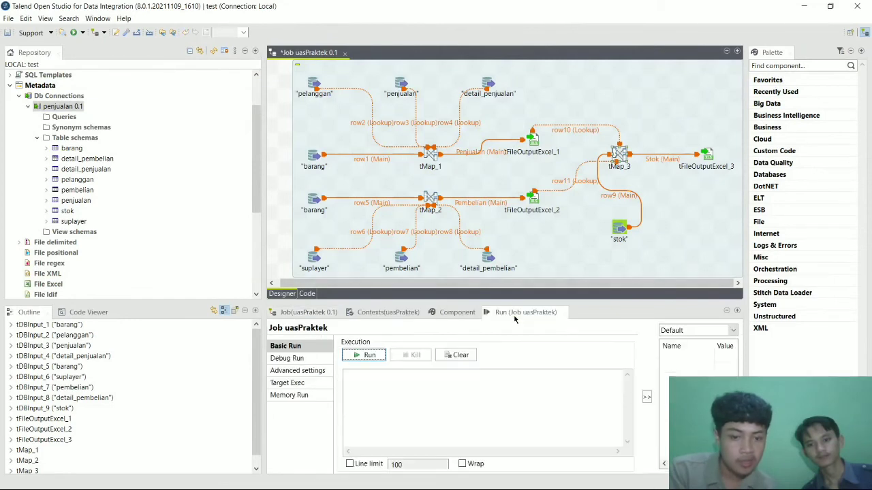
left_click(361, 355)
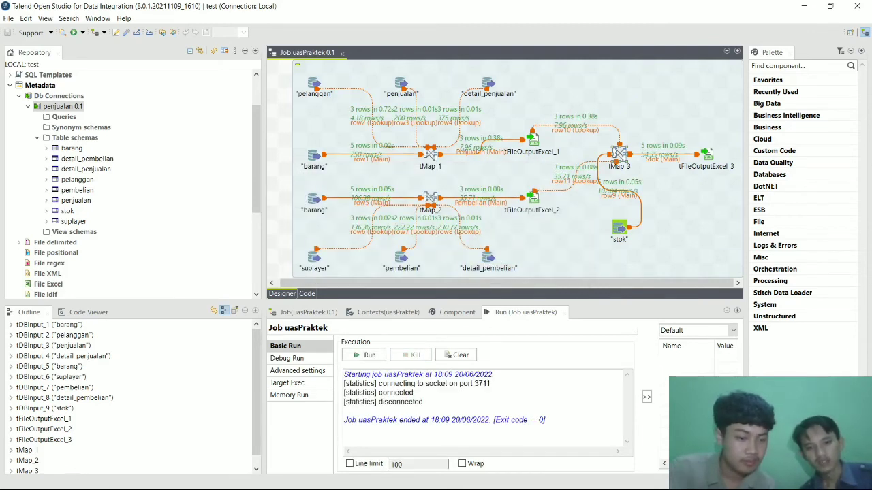
key("super")
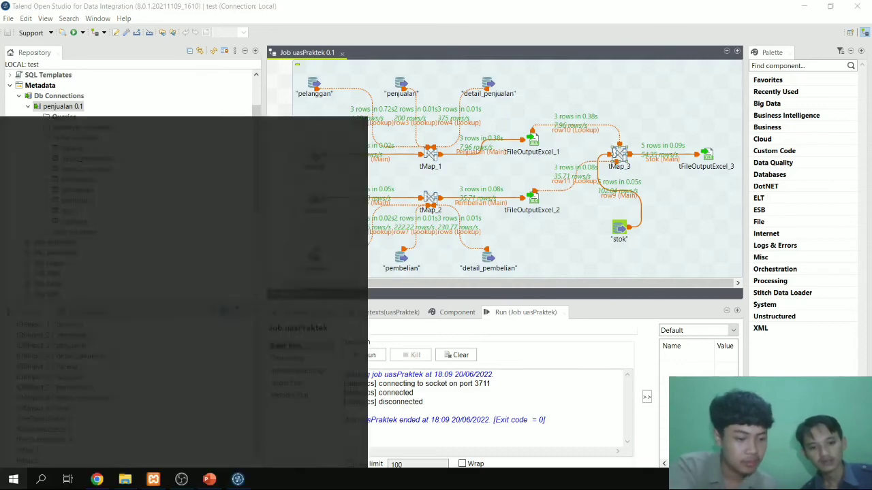
Check the File Name setting of tFileOutputExcel_3 in the Talend job.
left_click(126, 480)
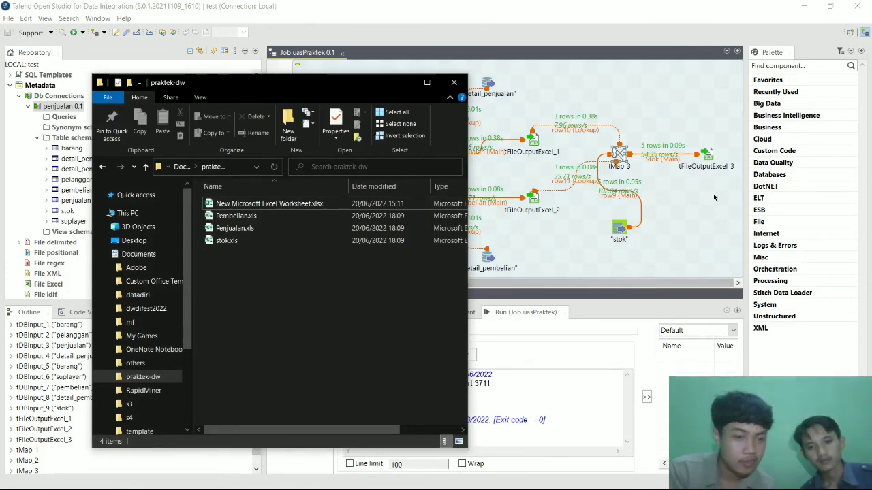
left_click(707, 158)
double_click(707, 158)
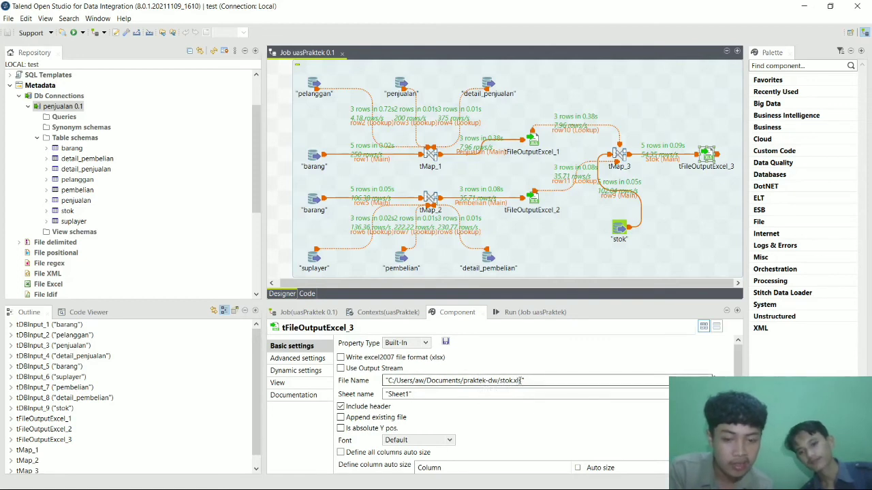
Reopen the praktek-dw folder in File Explorer and select Pembelian.xls.
mouse_move(97, 480)
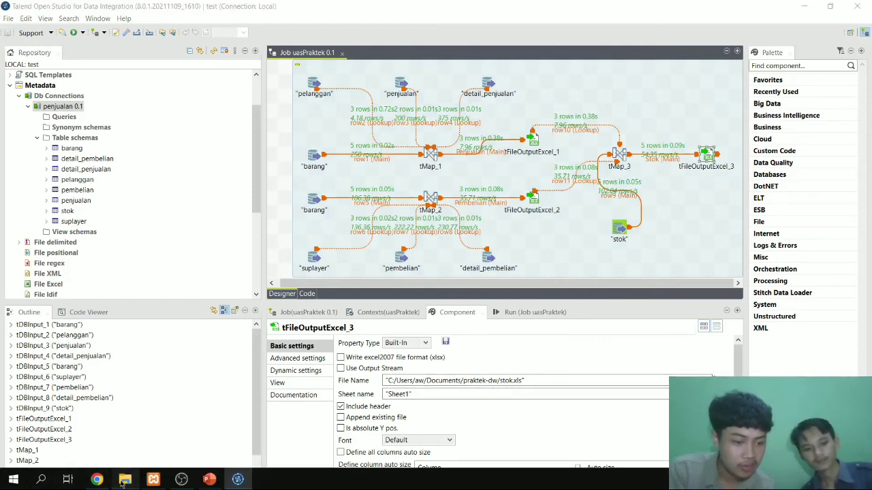
left_click(125, 480)
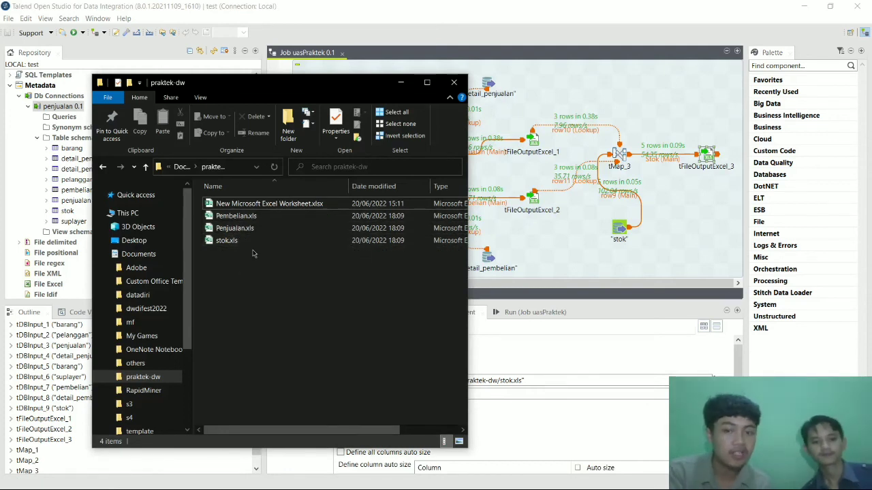
left_click(245, 216)
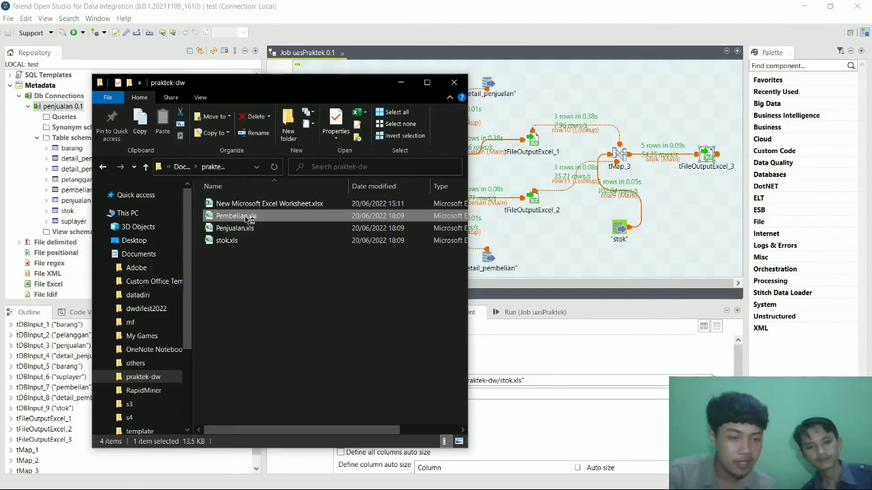
Open Pembelian.xls in Excel, autofit column A to show id_detail_pembelian, then minimize it.
double_click(249, 217)
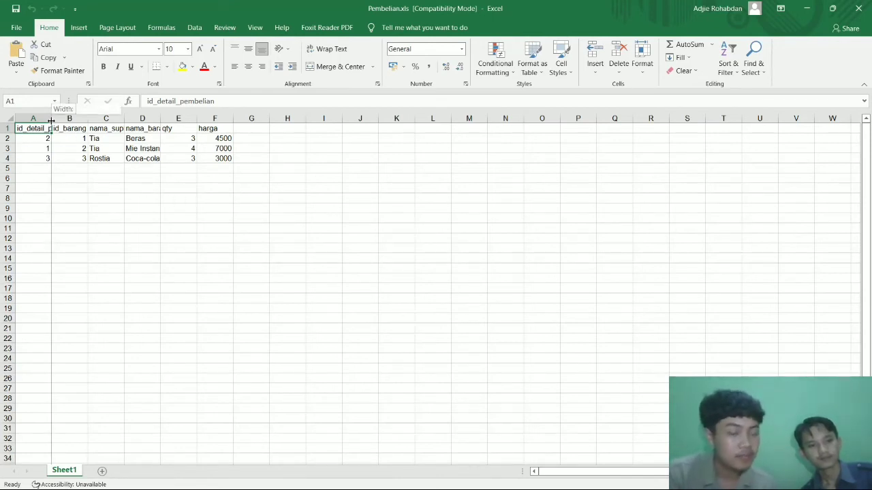
double_click(52, 120)
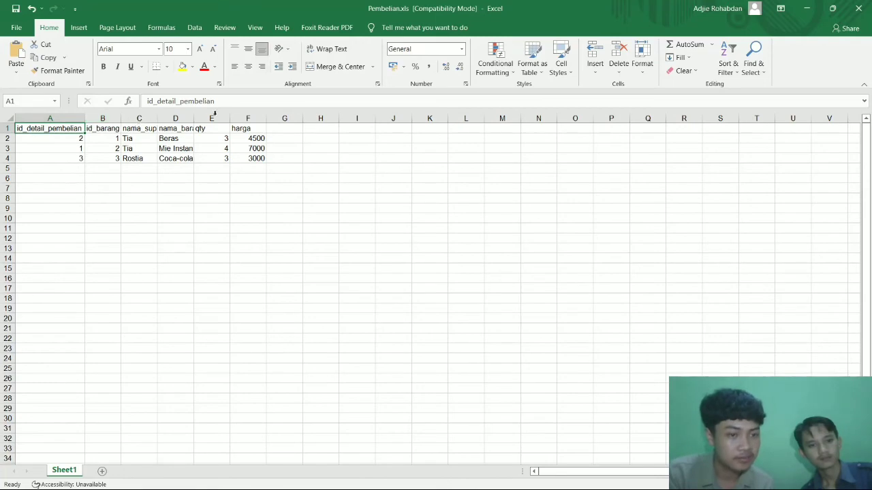
left_click(806, 8)
Open Penjualan.xls to check its three rows, then minimize both Excel workbooks.
left_click(258, 229)
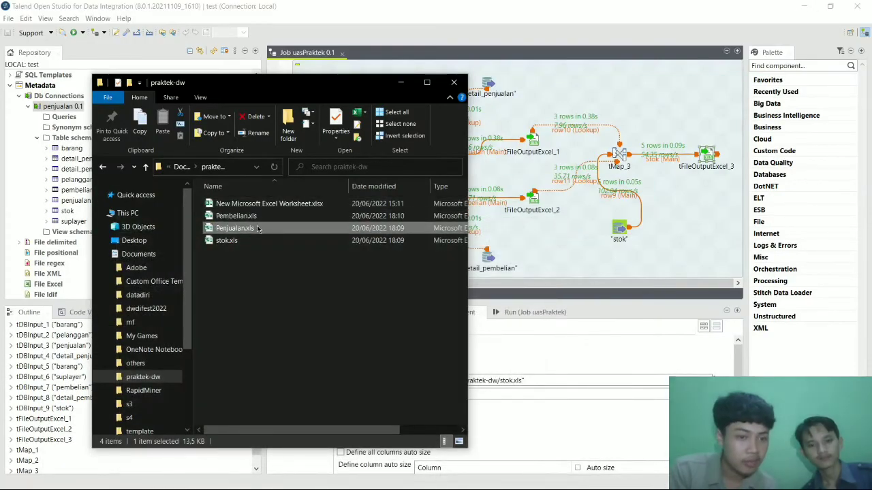
double_click(257, 229)
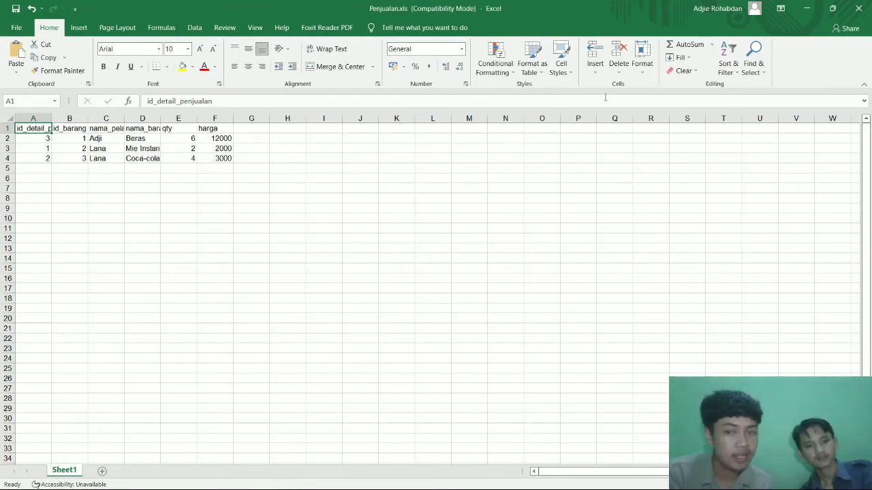
left_click(807, 8)
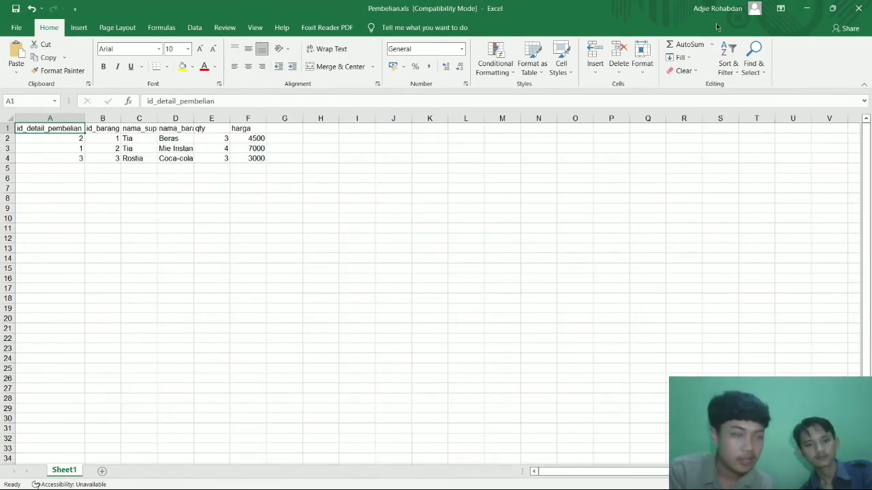
left_click(806, 8)
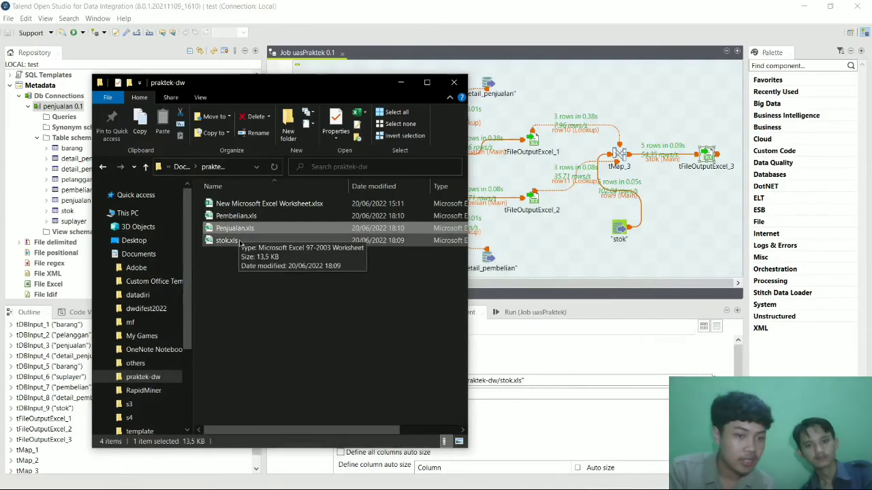
Open stok.xls and widen column B to reveal the nama_barang_1 values.
double_click(239, 243)
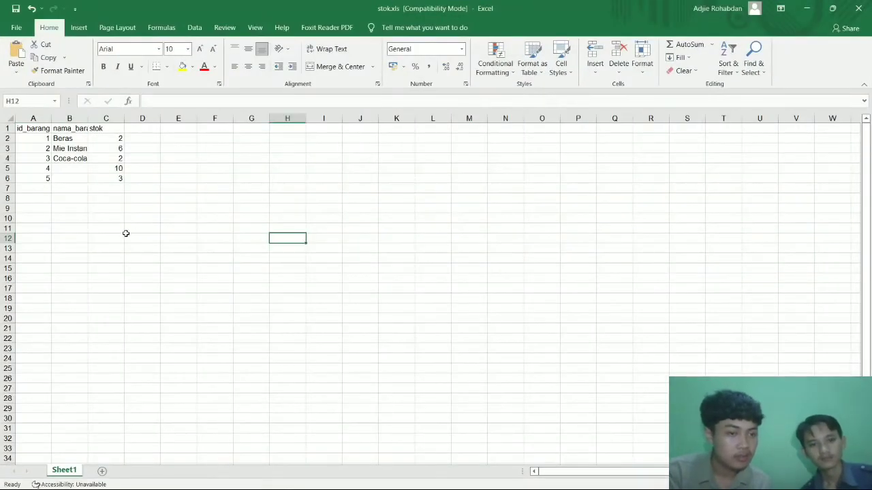
left_click(126, 233)
left_click_drag(34, 130, 111, 178)
left_click_drag(97, 118, 120, 118)
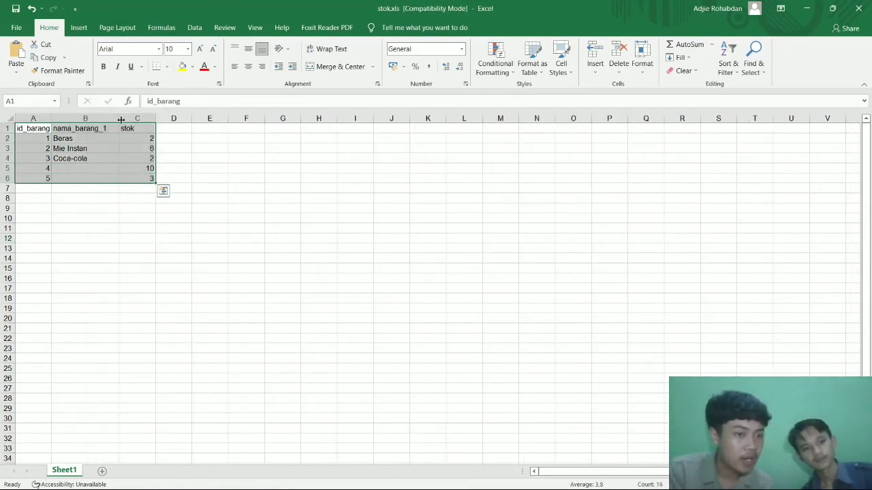
left_click(181, 153)
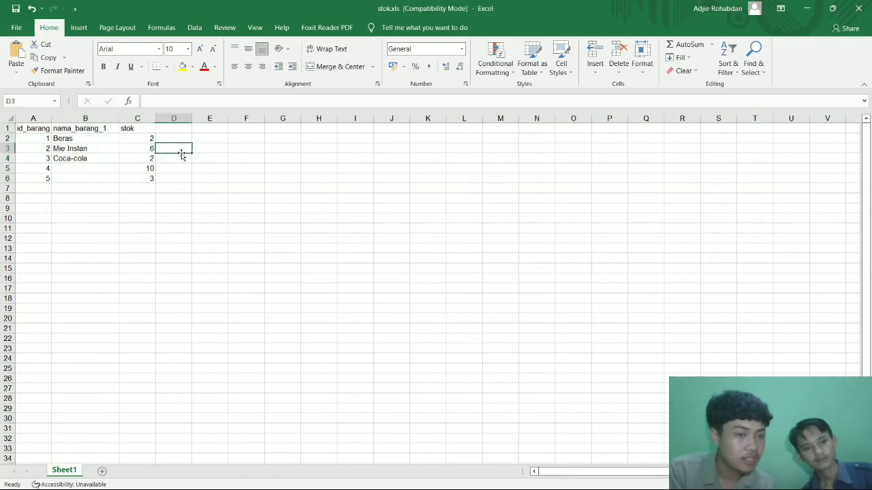
Inspect the blank item names for ids 4 and 5 and Beras's stok value, then minimize stok.xls.
left_click(71, 169)
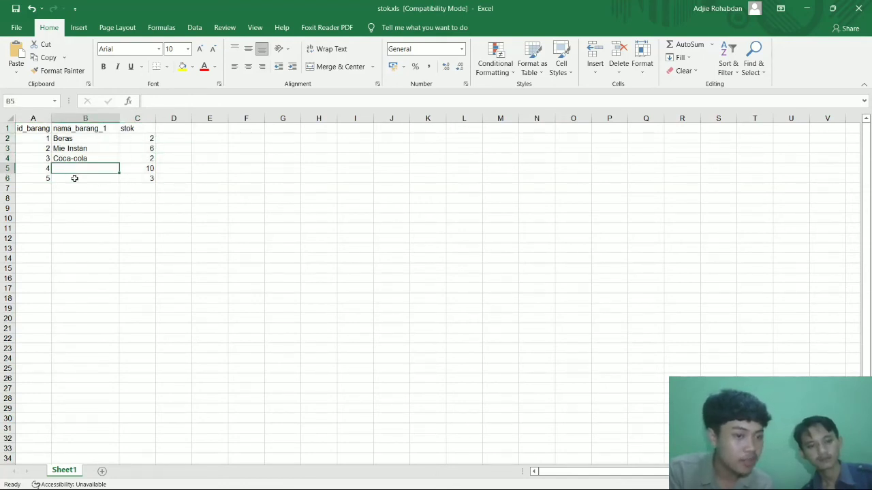
left_click(74, 178)
left_click_drag(76, 188, 78, 174)
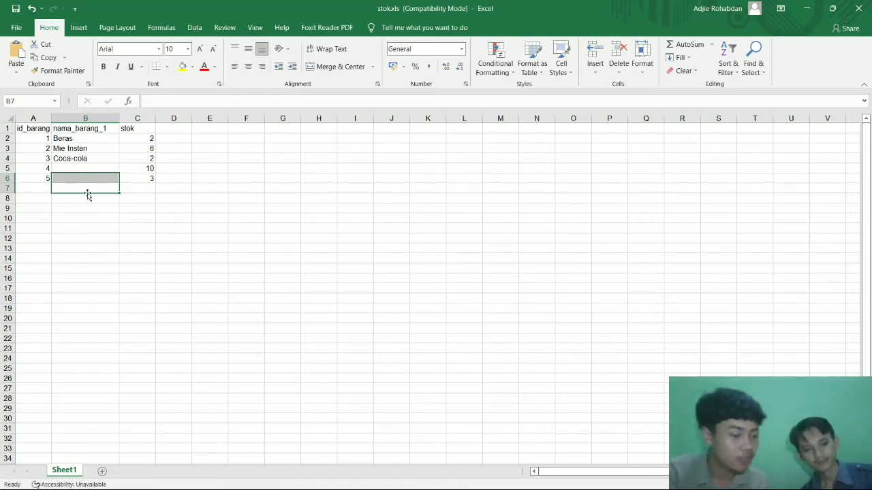
left_click(91, 206)
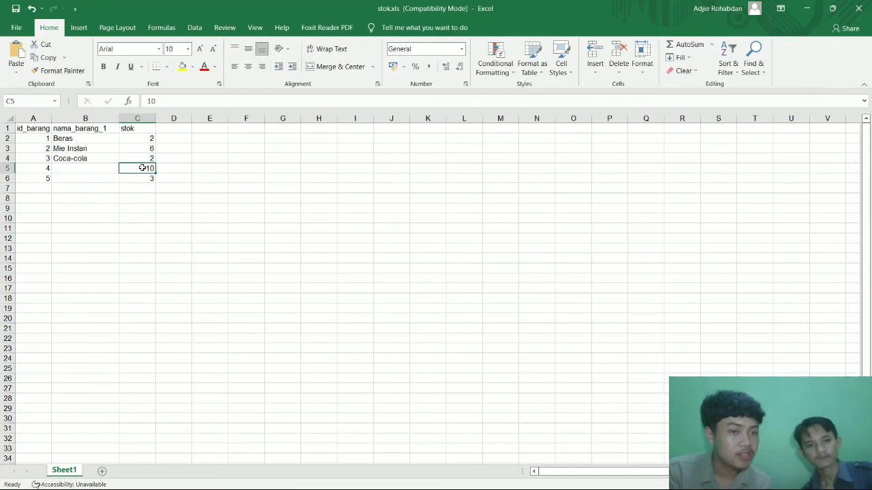
key("Down")
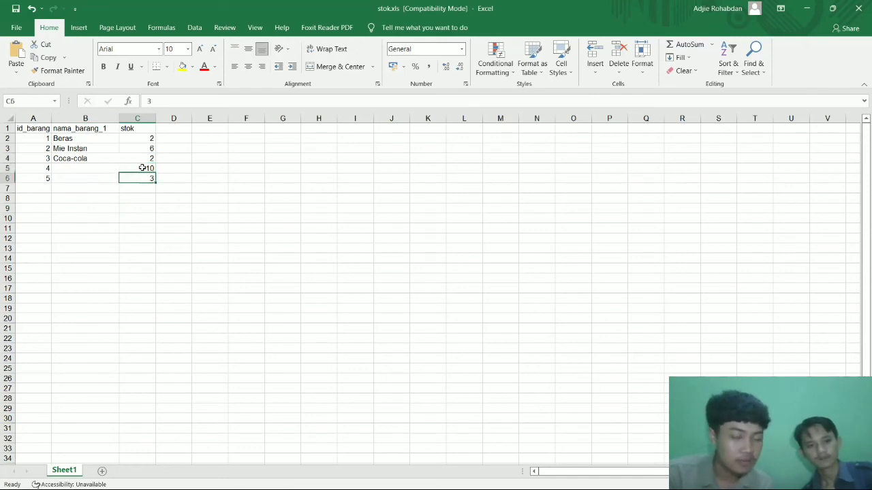
key("Up")
key("Up")
key("Up")
key("Up")
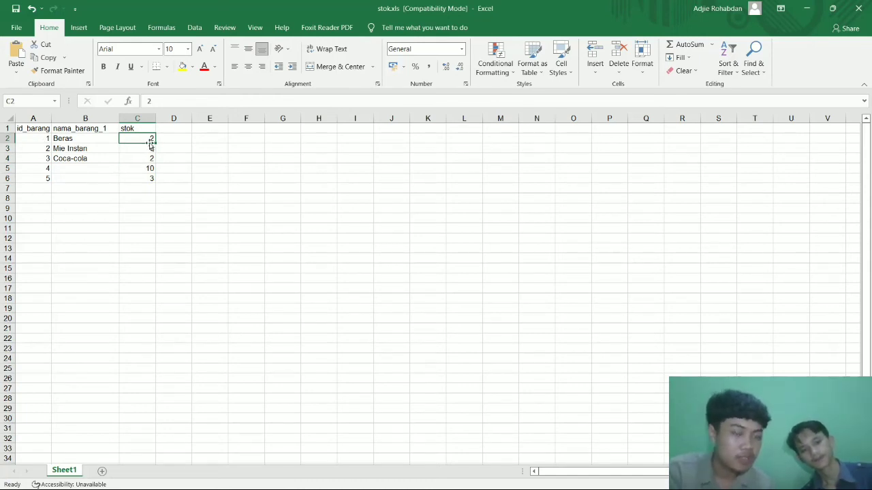
left_click(88, 140)
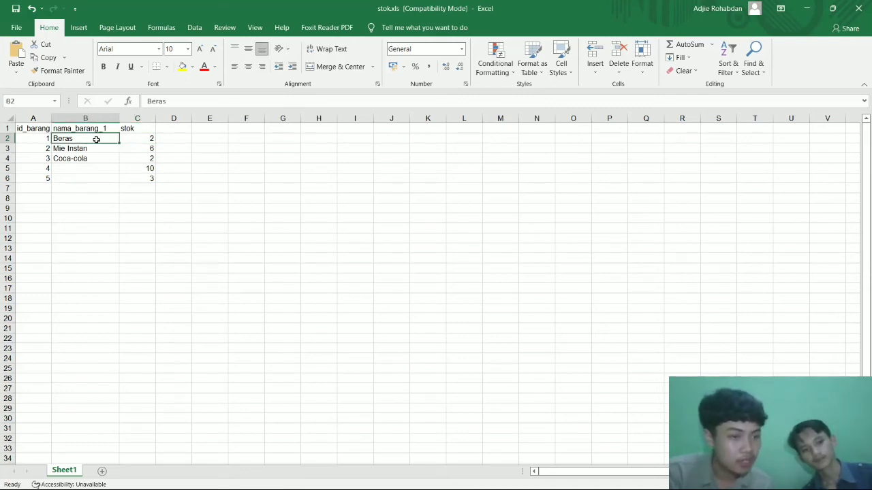
left_click(139, 139)
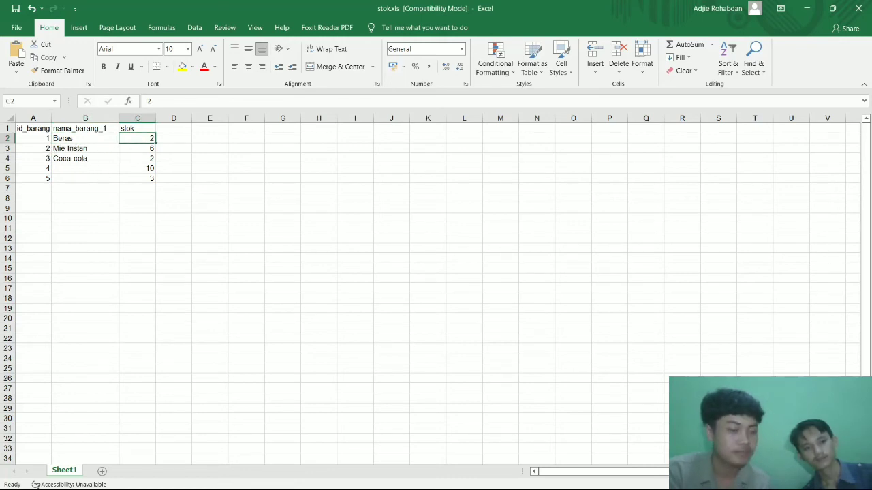
left_click(807, 9)
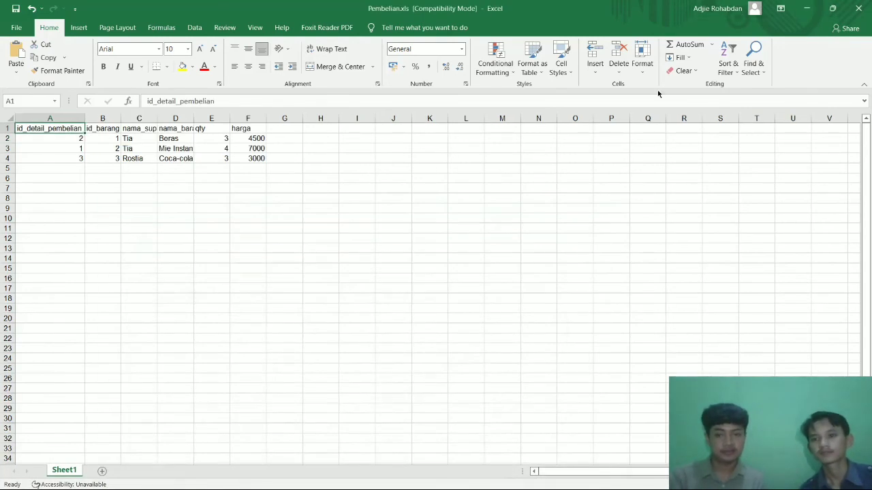
Minimize the Pembelian workbook and the praktek-dw File Explorer window.
left_click(807, 8)
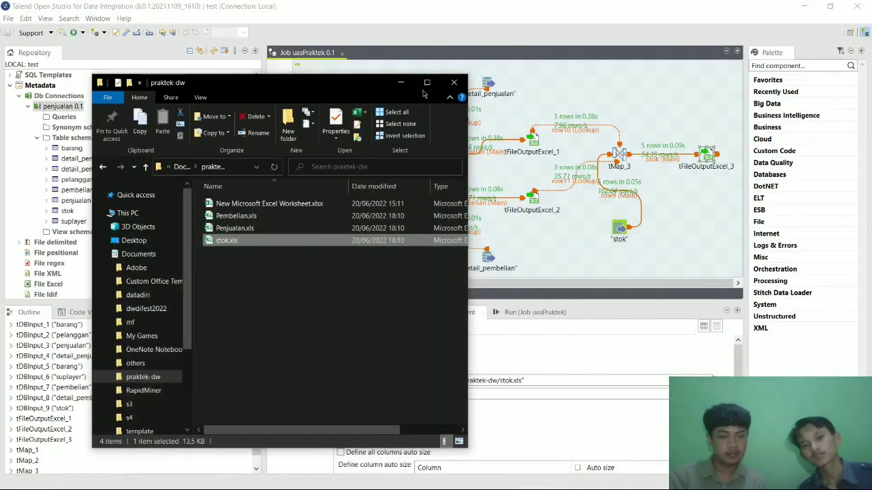
left_click(403, 85)
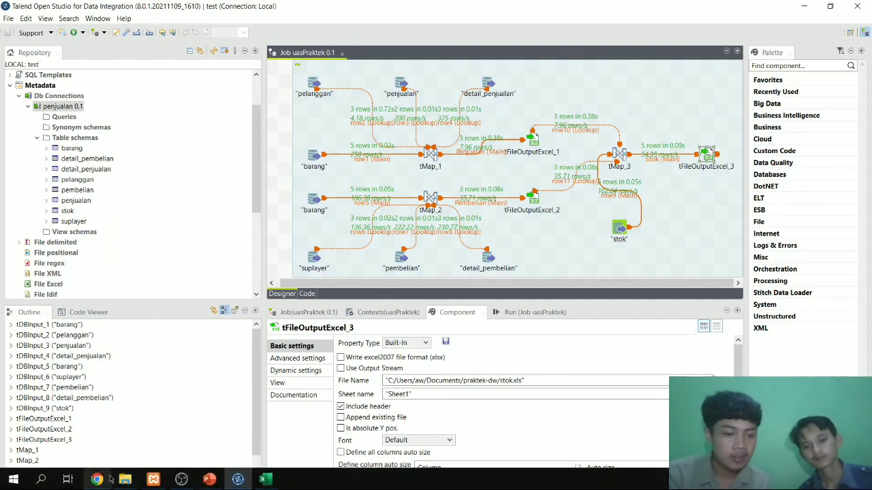
left_click(125, 480)
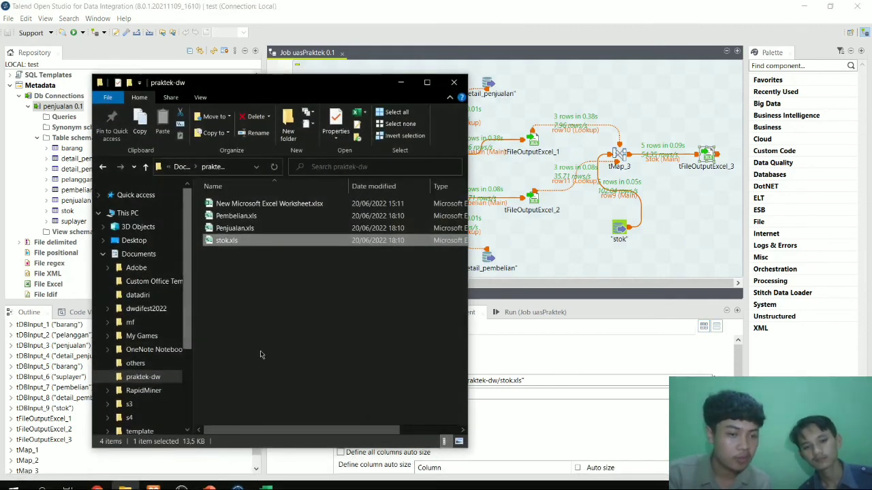
left_click(395, 86)
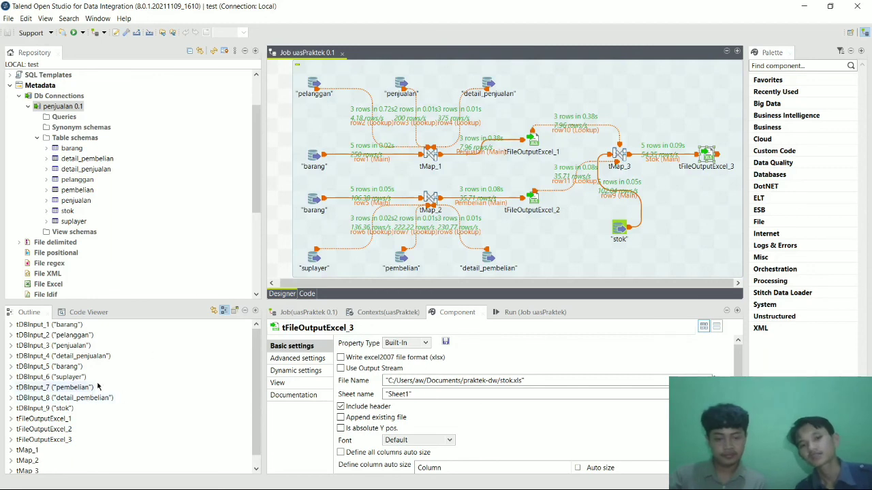
Minimize Talend and the phpMyAdmin browser, leaving PowerPoint on the closing 'Terimakasih' slide 3.
left_click(796, 7)
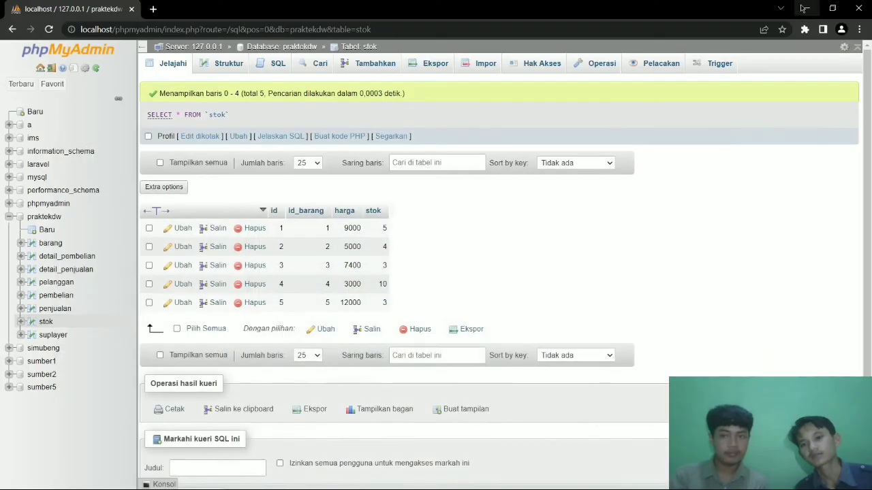
left_click(796, 7)
scroll(502, 291, "down", 2)
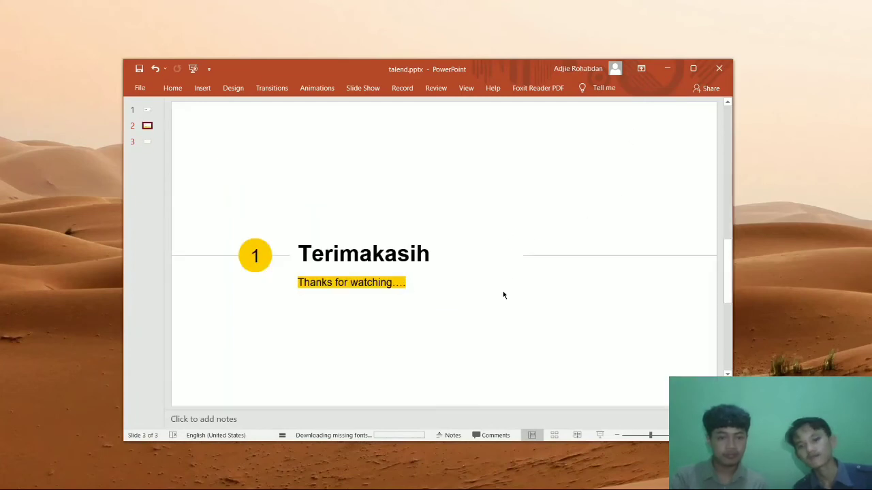
scroll(502, 291, "up", 2)
scroll(501, 293, "down", 1)
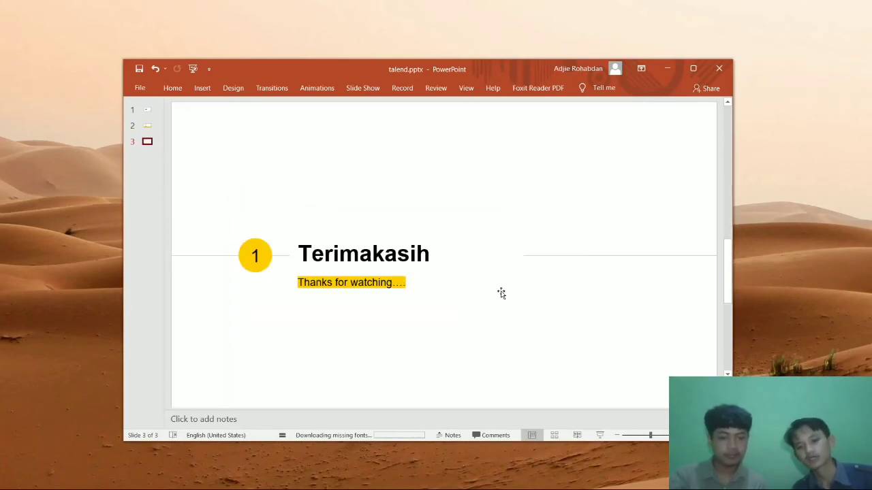